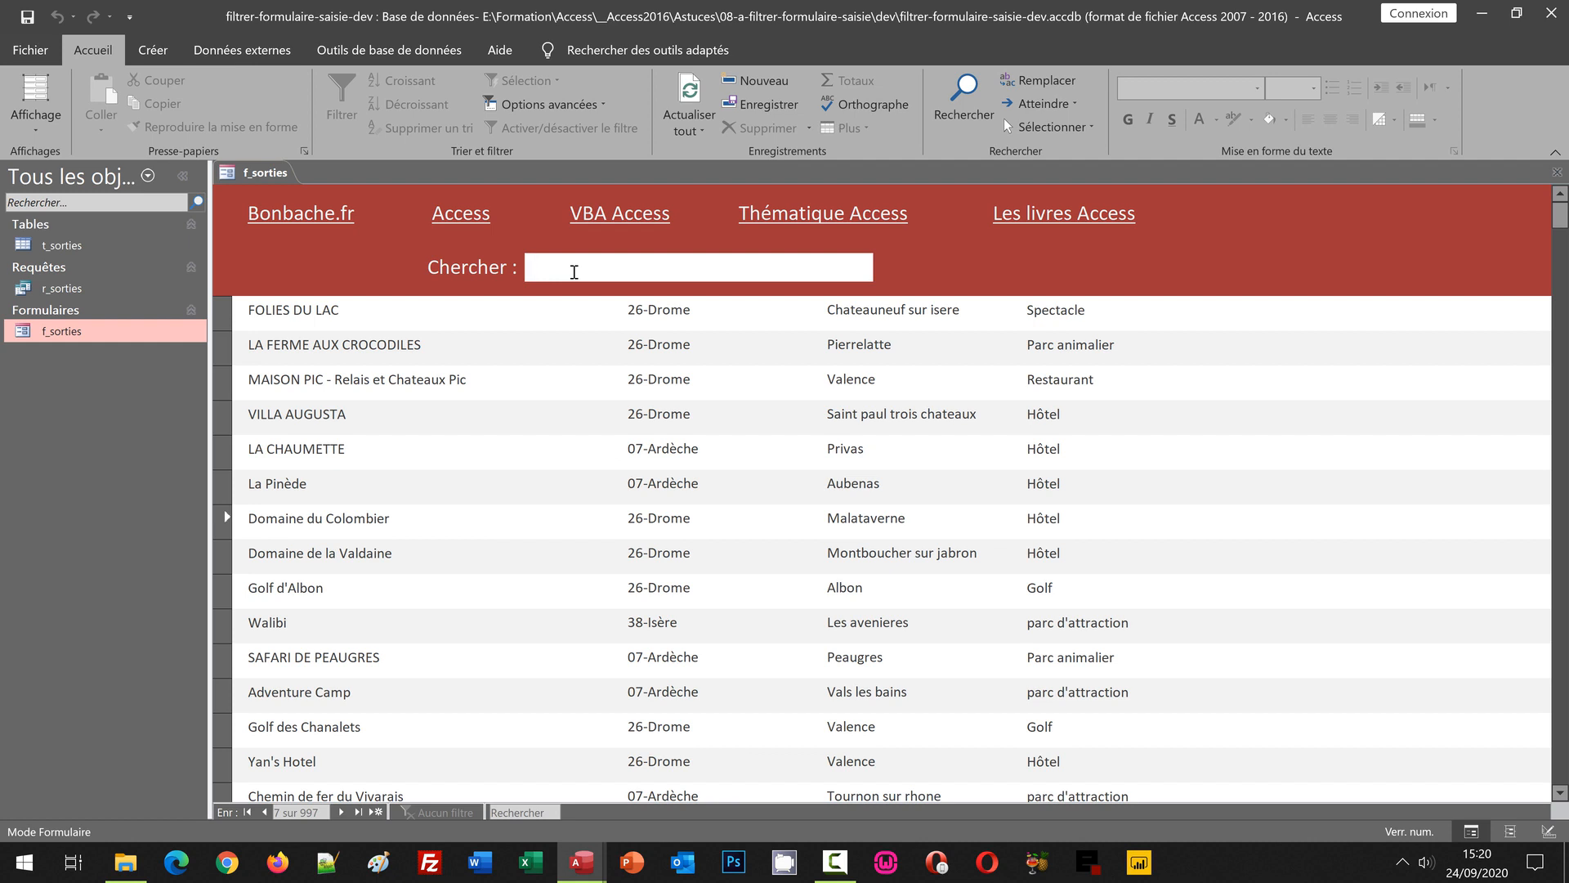
# - Search the outings form for "domai"
pyautogui.write('domai')
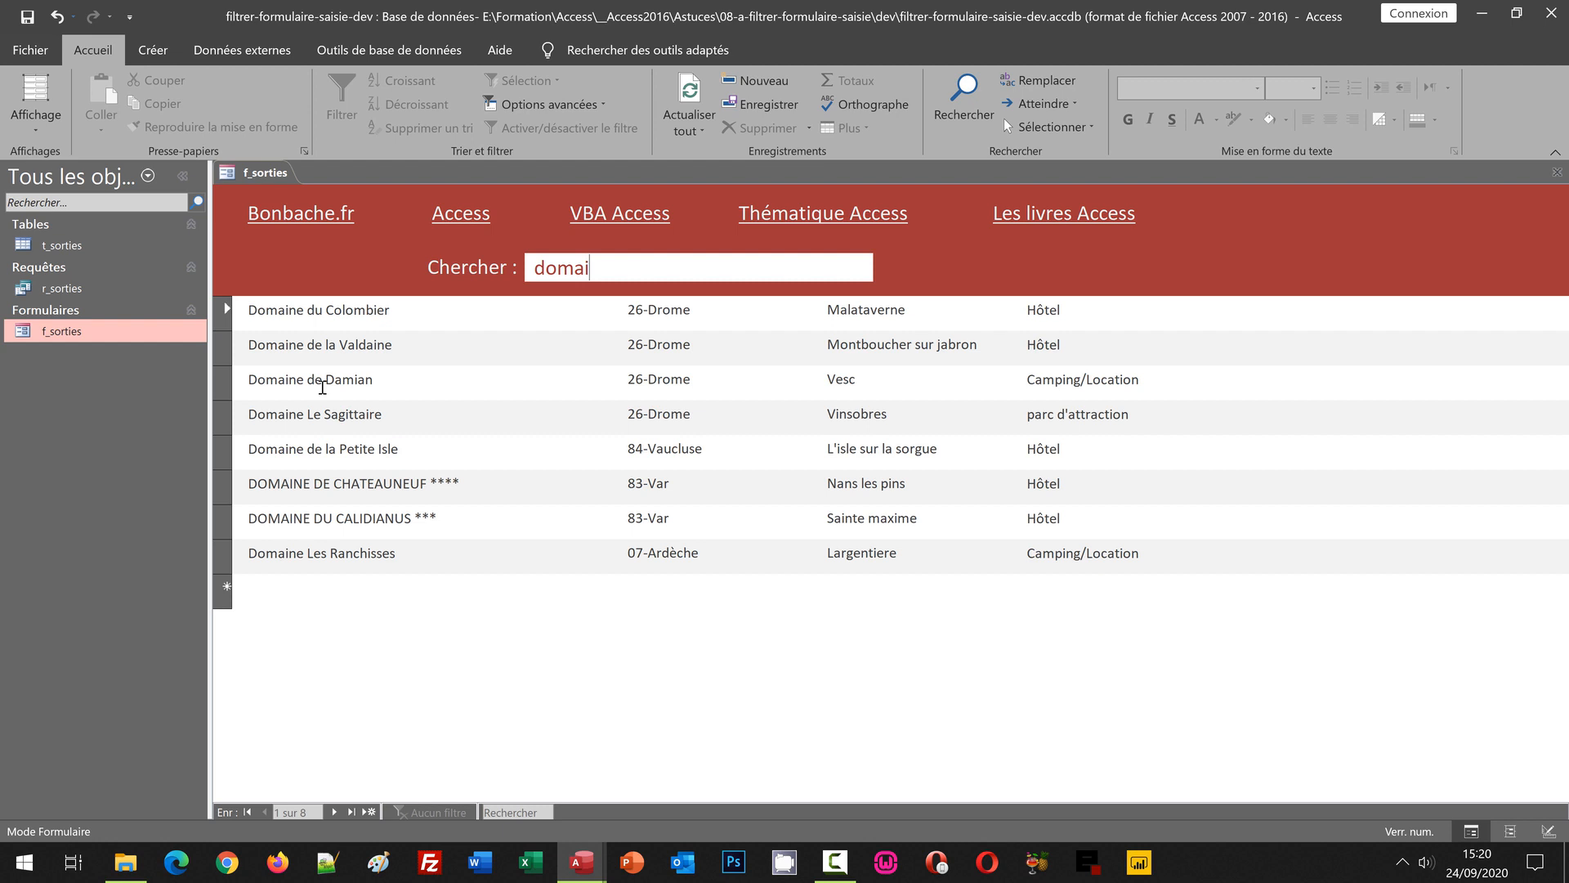
# - Switch to the filtrer-formulaire-saisie database window and search for "doma" in its f_sorties form
pyautogui.click(581, 862)
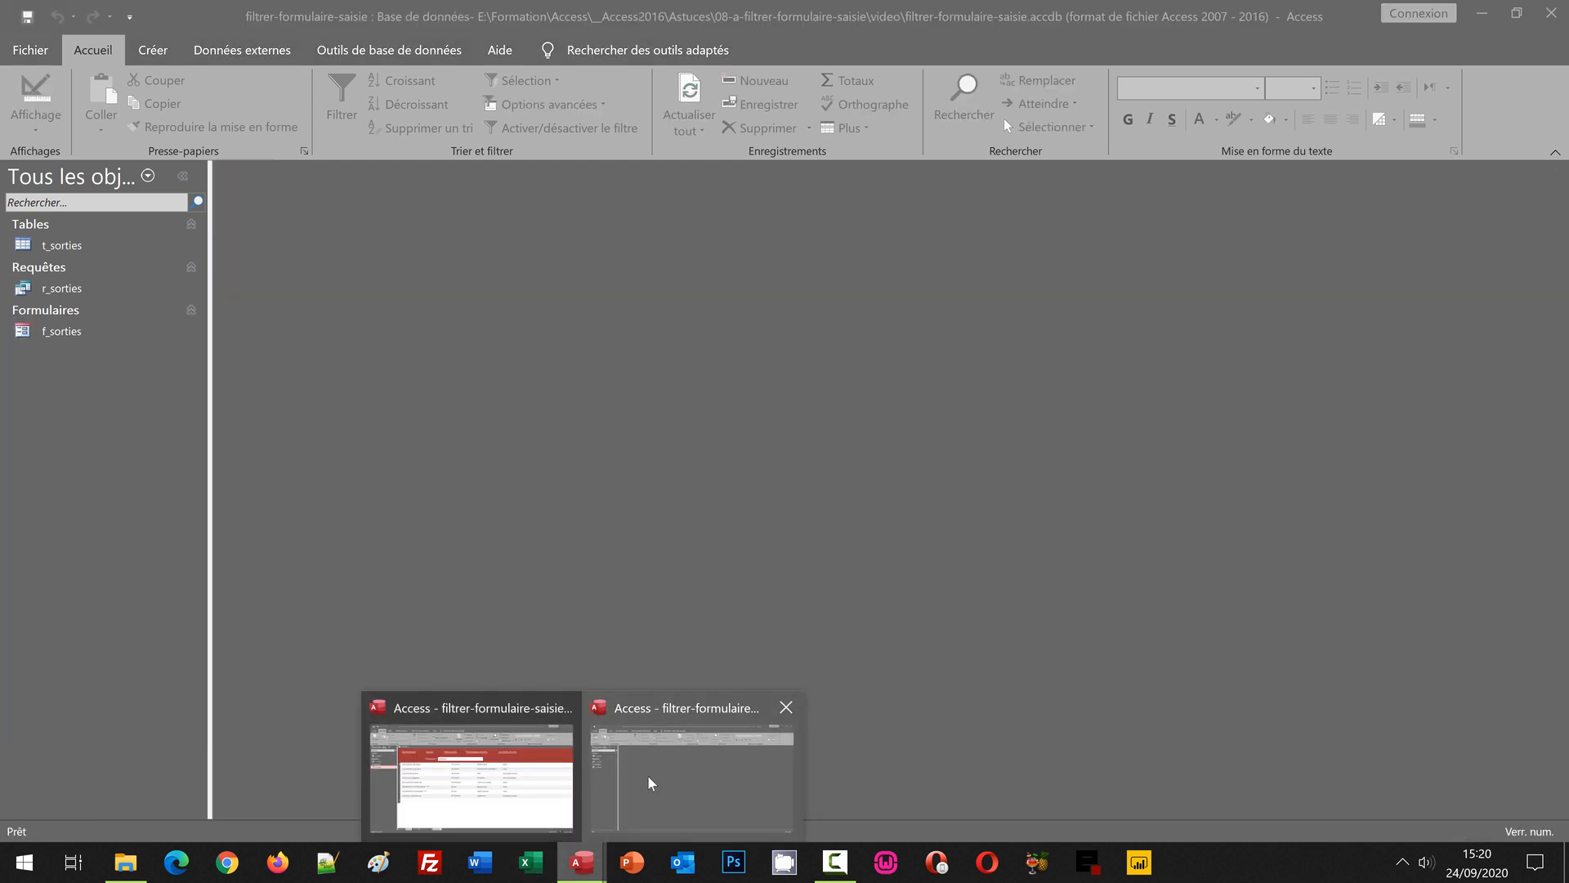
pyautogui.click(651, 783)
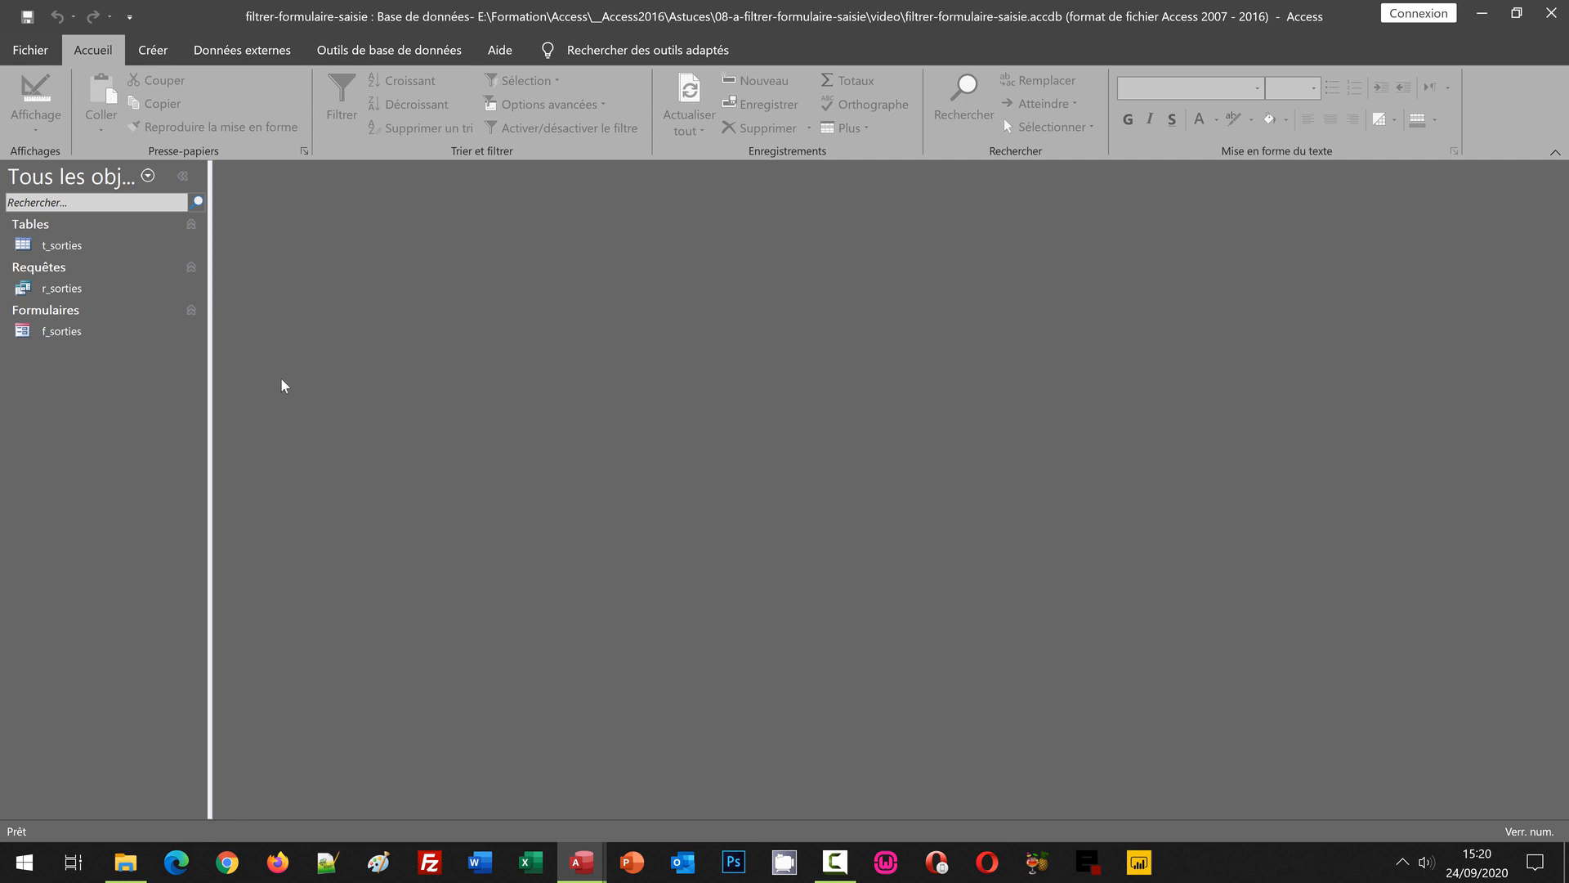
pyautogui.doubleClick(64, 331)
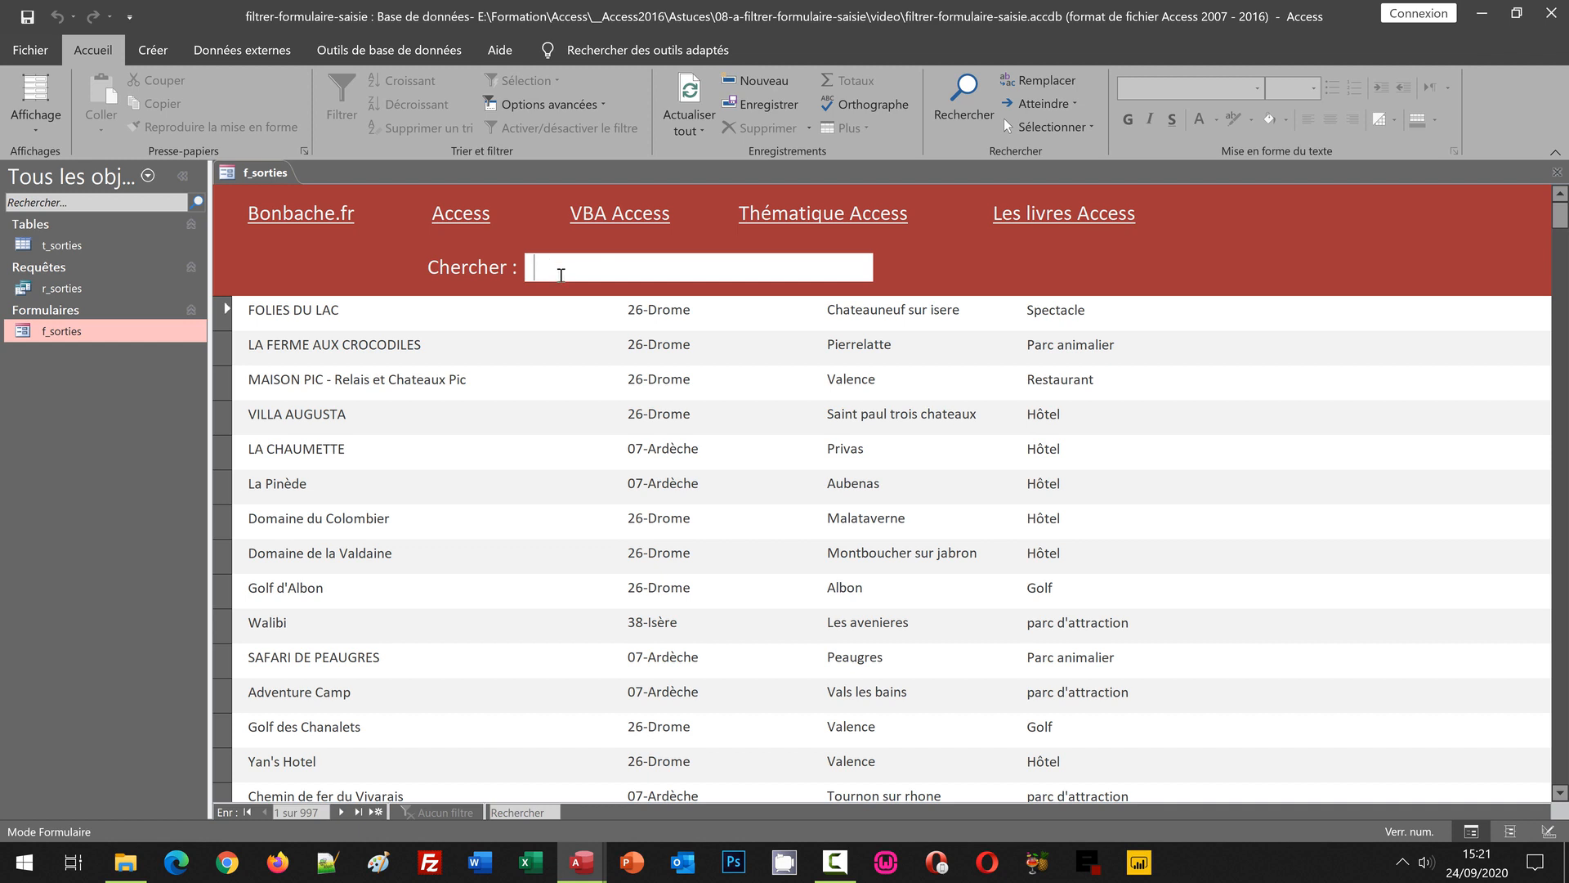
pyautogui.write('doma')
# - Open the r_sorties query in design view and start the expression builder for the s_rs field's criterion
pyautogui.rightClick(69, 292)
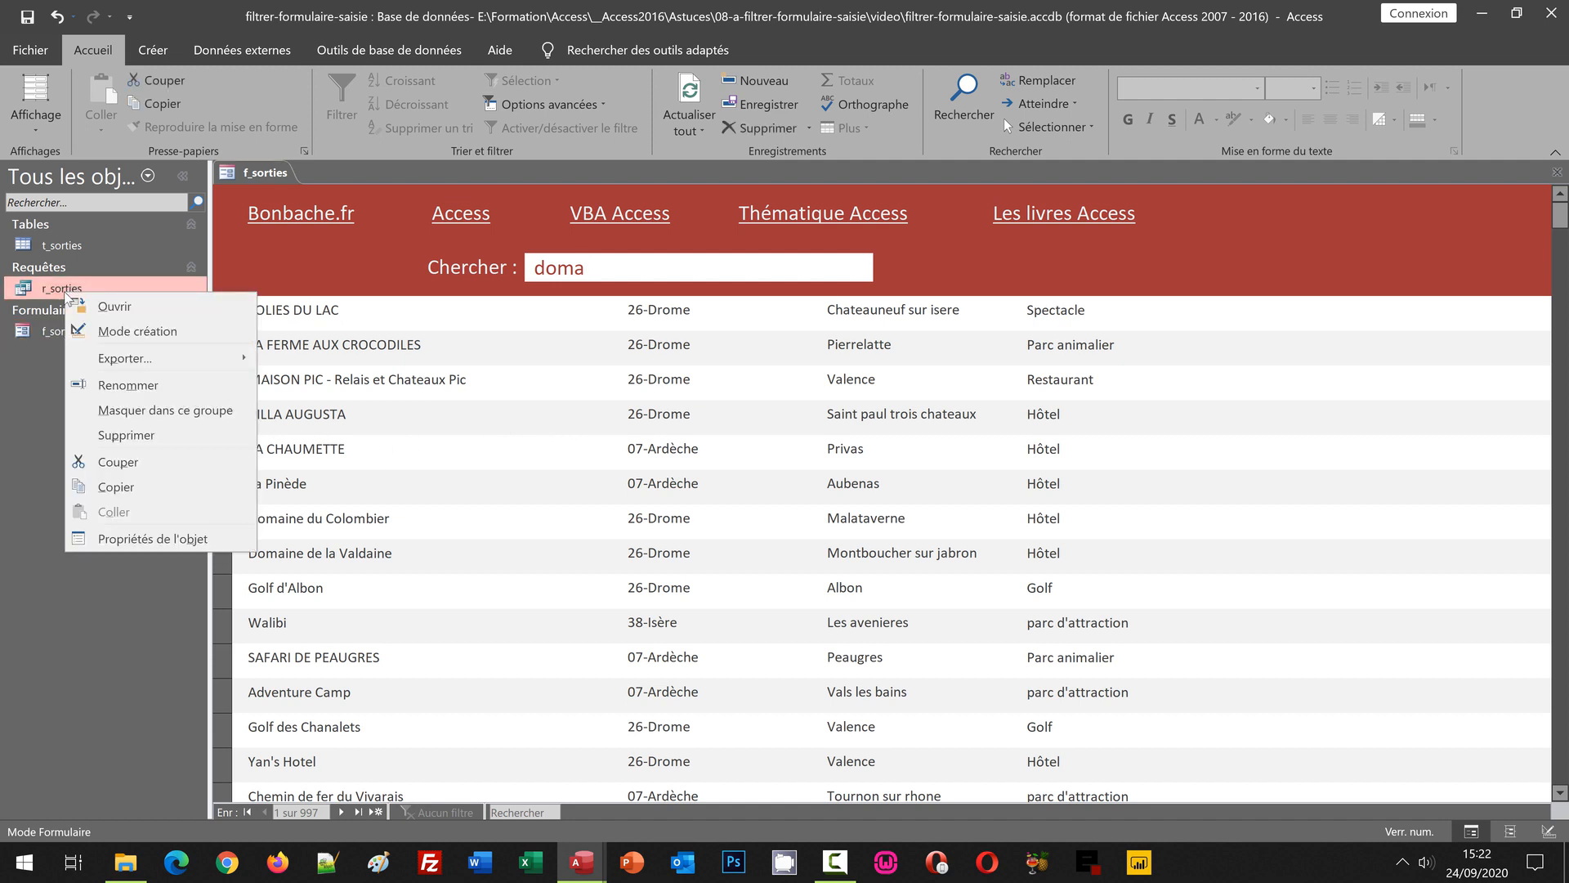
pyautogui.click(141, 332)
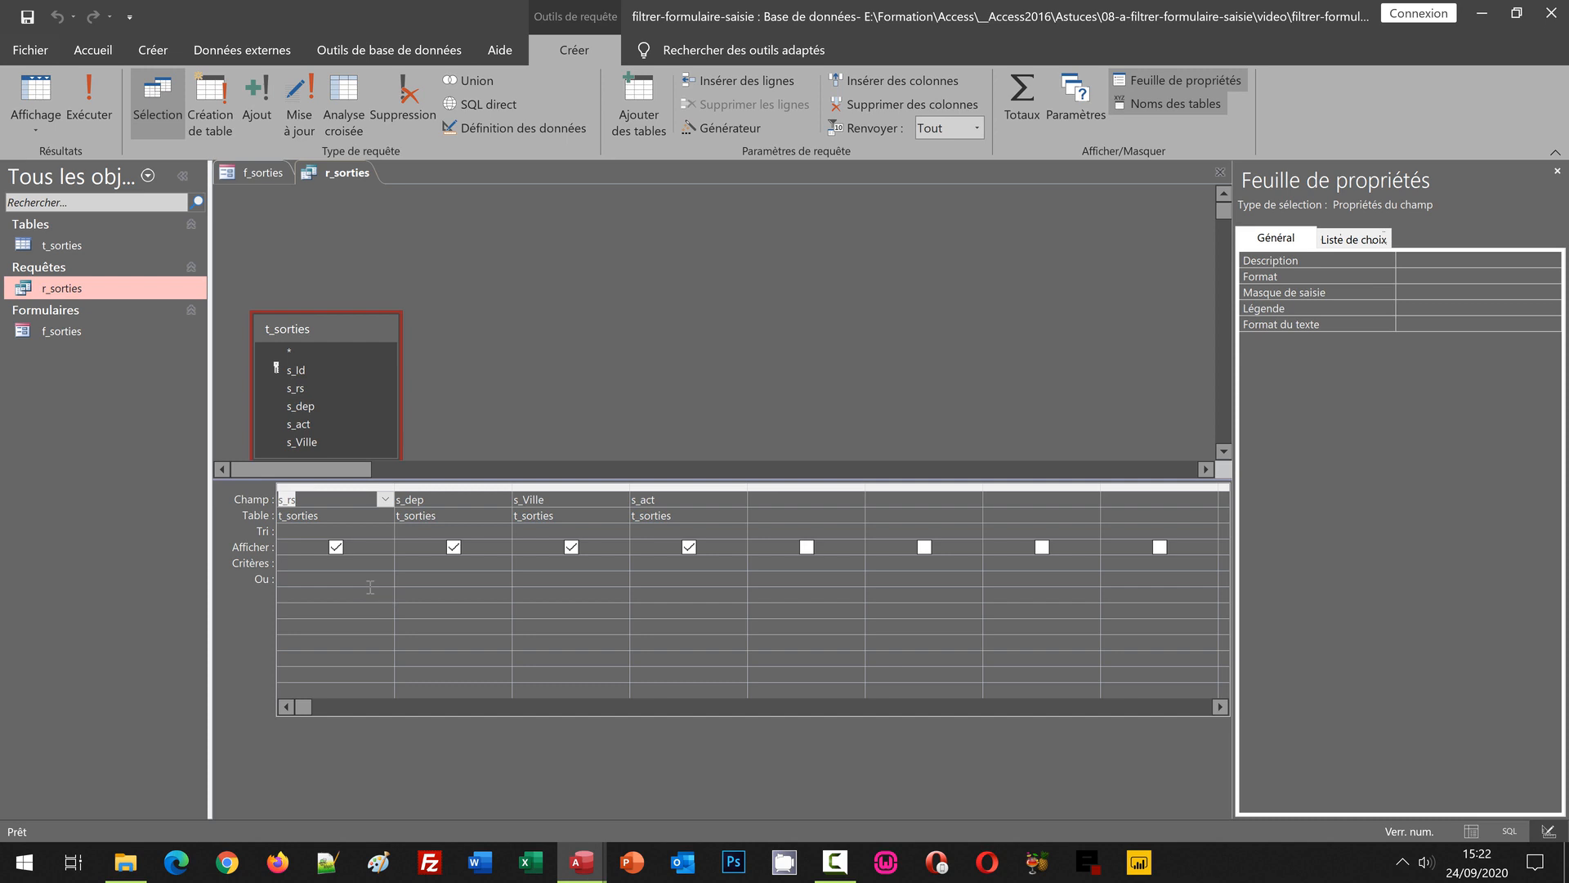
pyautogui.click(289, 563)
pyautogui.rightClick(289, 564)
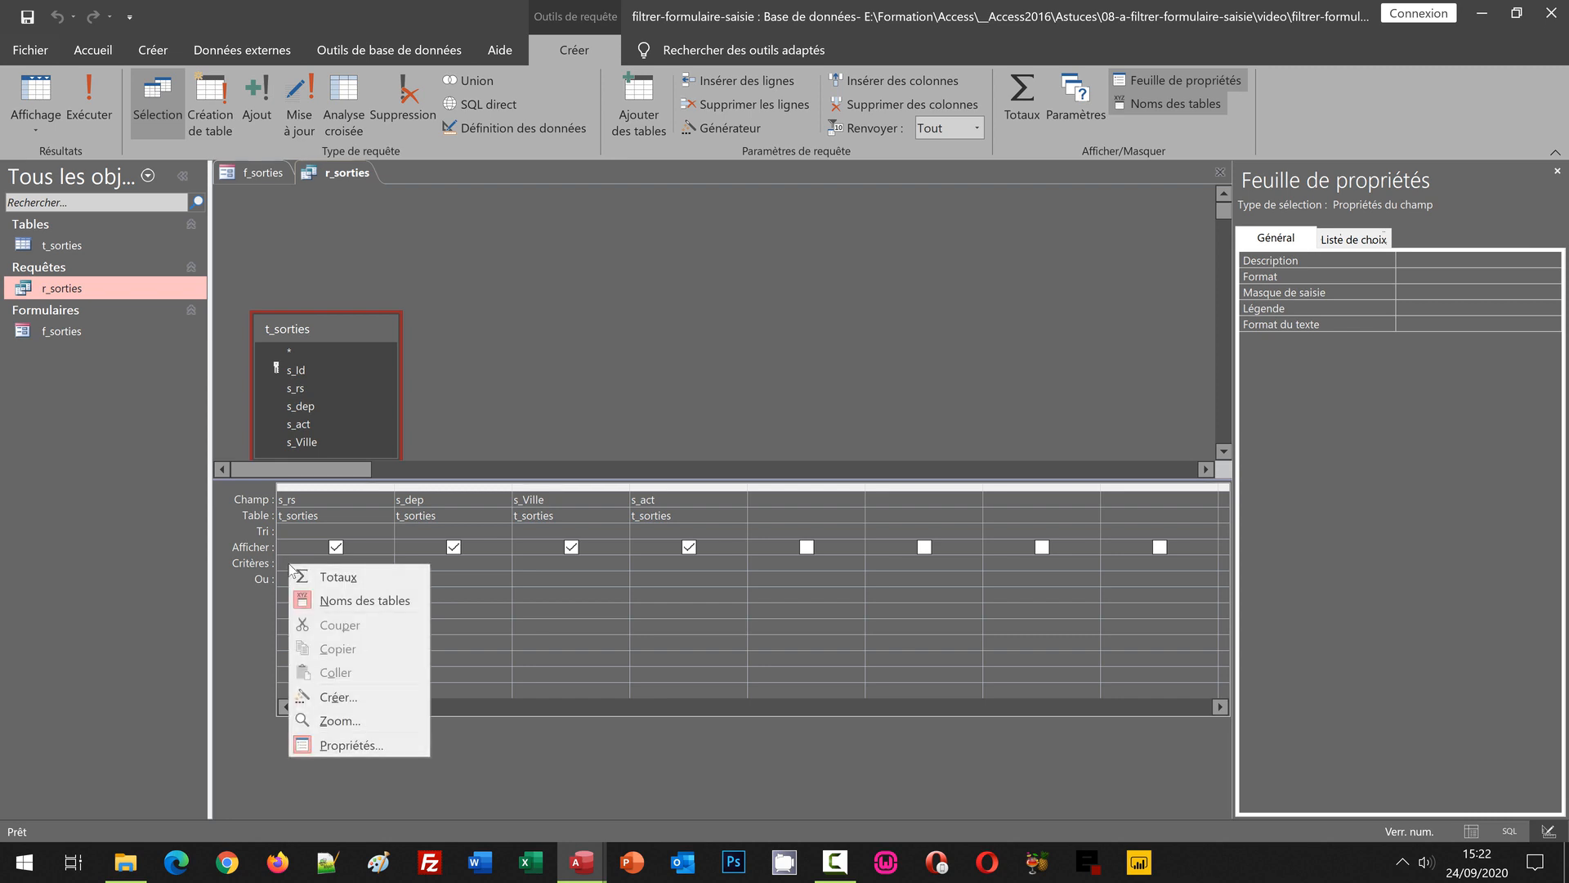
pyautogui.click(361, 700)
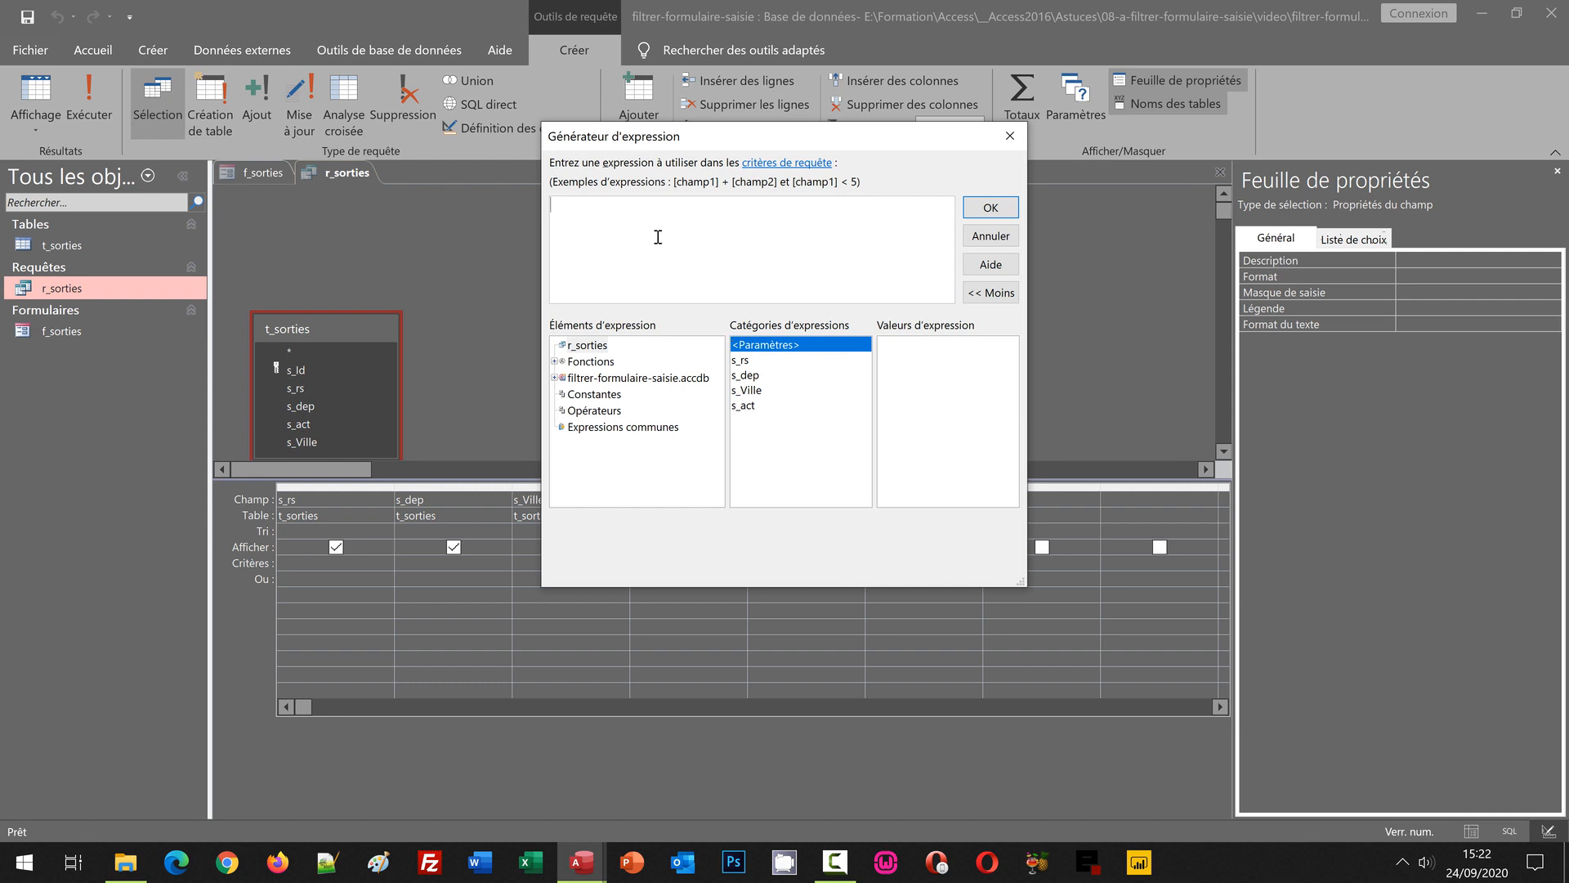
# - Enter the criterion expression Comme Formulaires![f_sorties]![Cherche], picking the Cherche control from the f_sorties form
pyautogui.write('Comme')
pyautogui.click(555, 379)
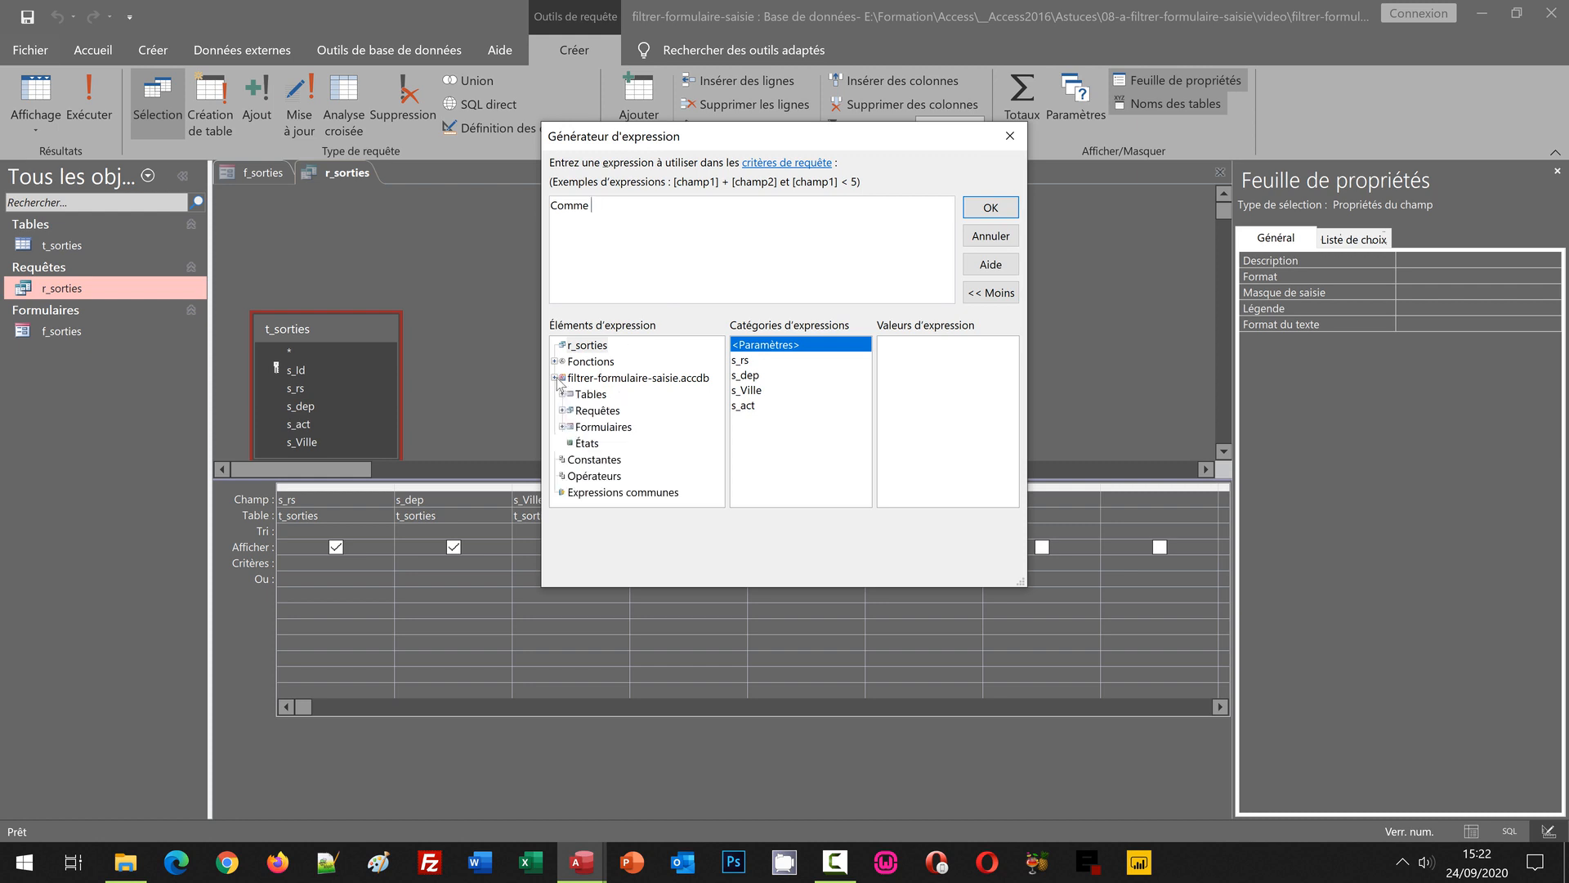
pyautogui.click(562, 426)
pyautogui.click(571, 459)
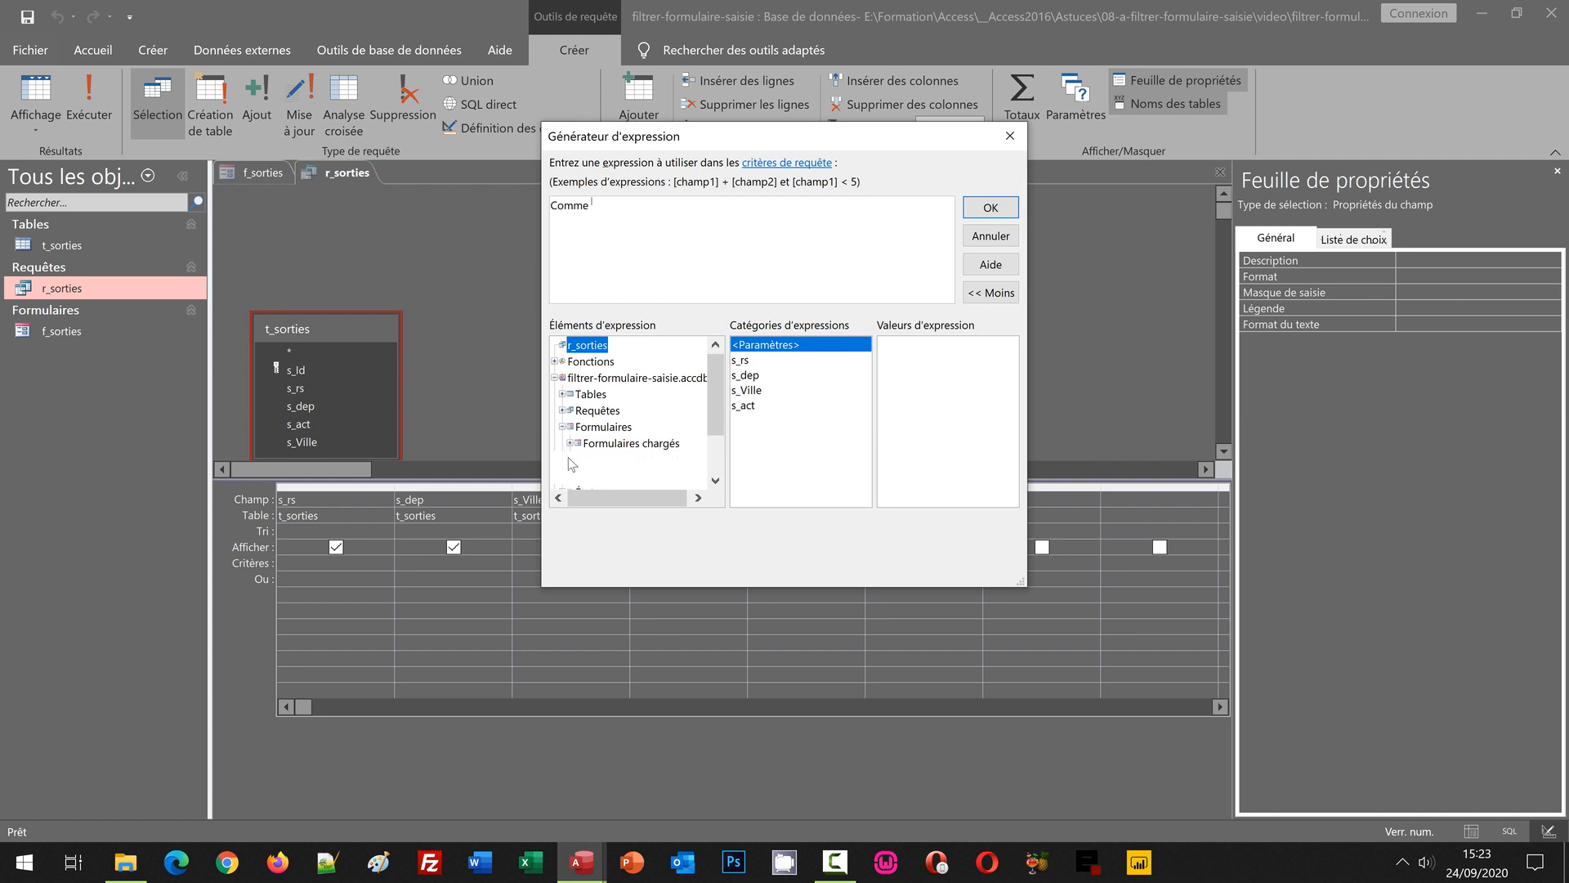
pyautogui.click(716, 455)
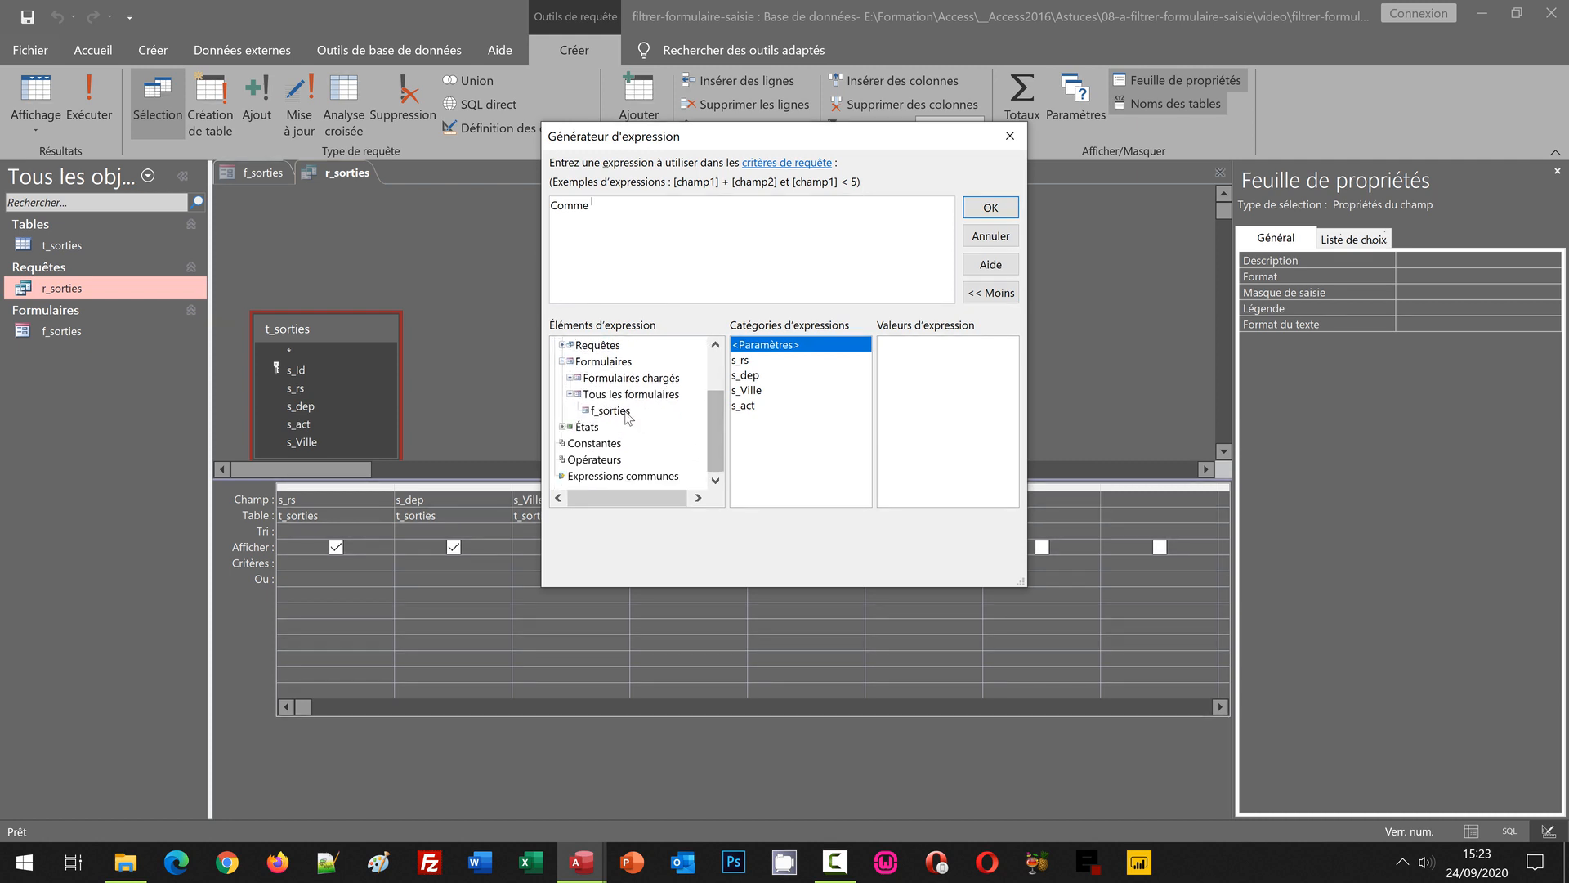
pyautogui.click(623, 415)
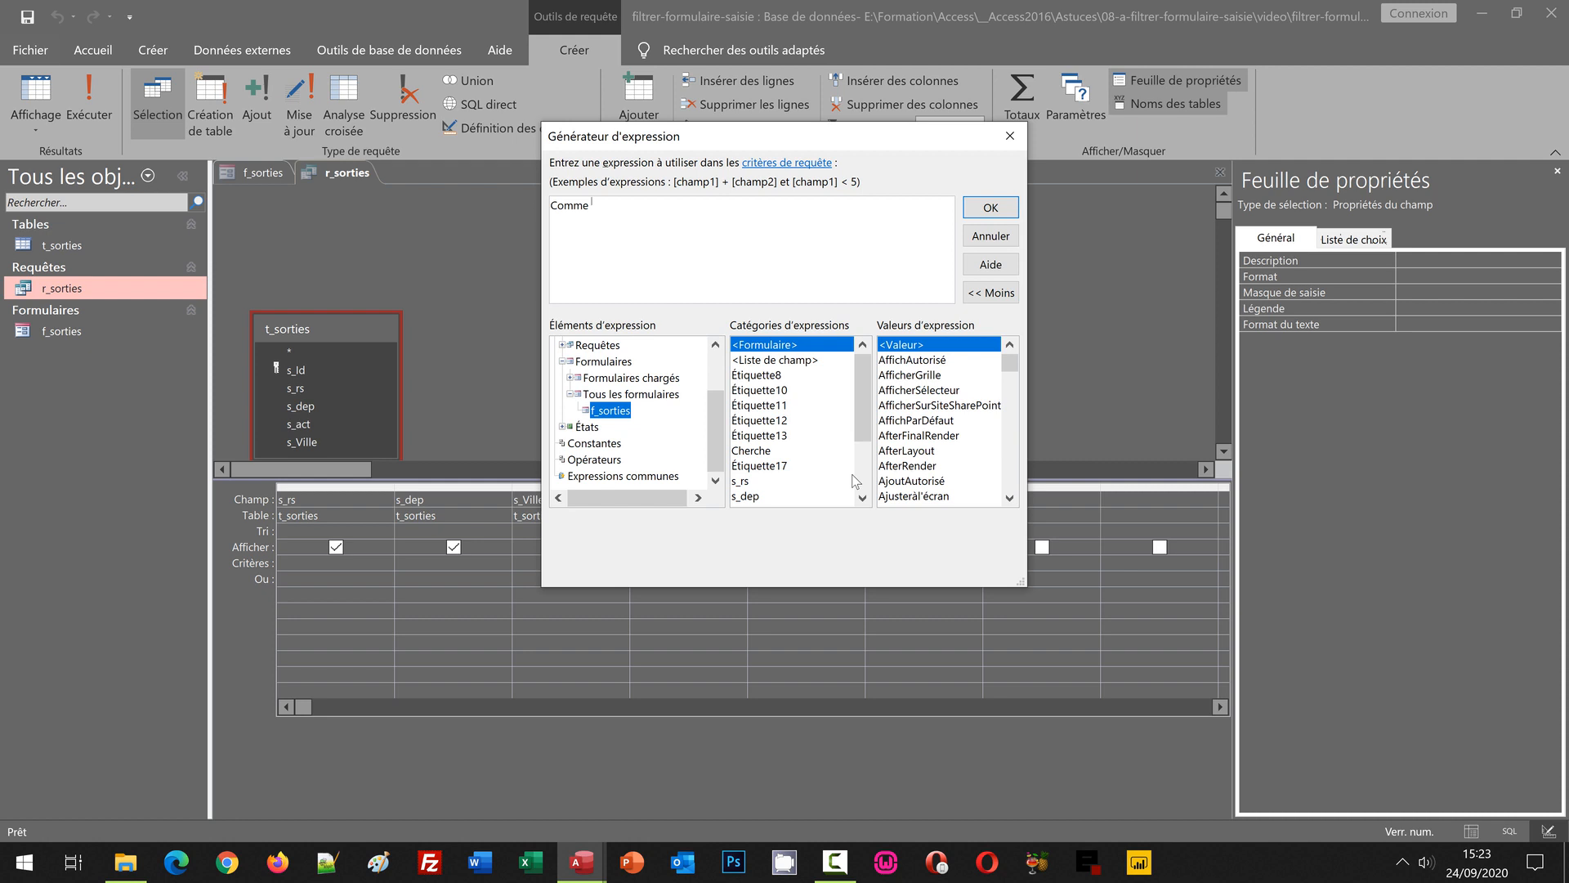
pyautogui.click(756, 452)
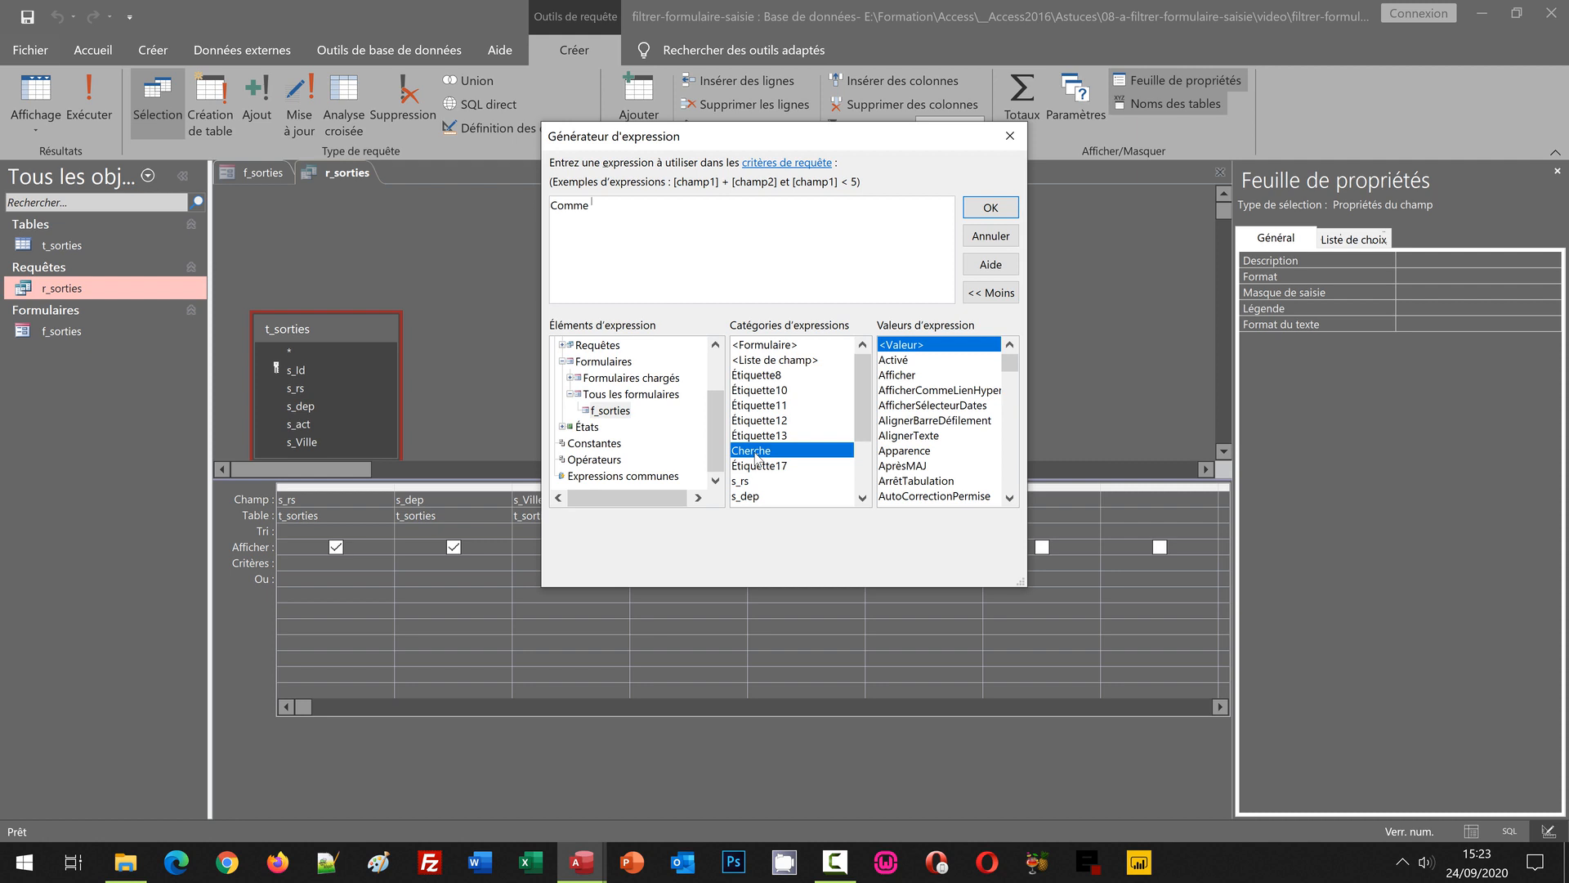
pyautogui.doubleClick(756, 452)
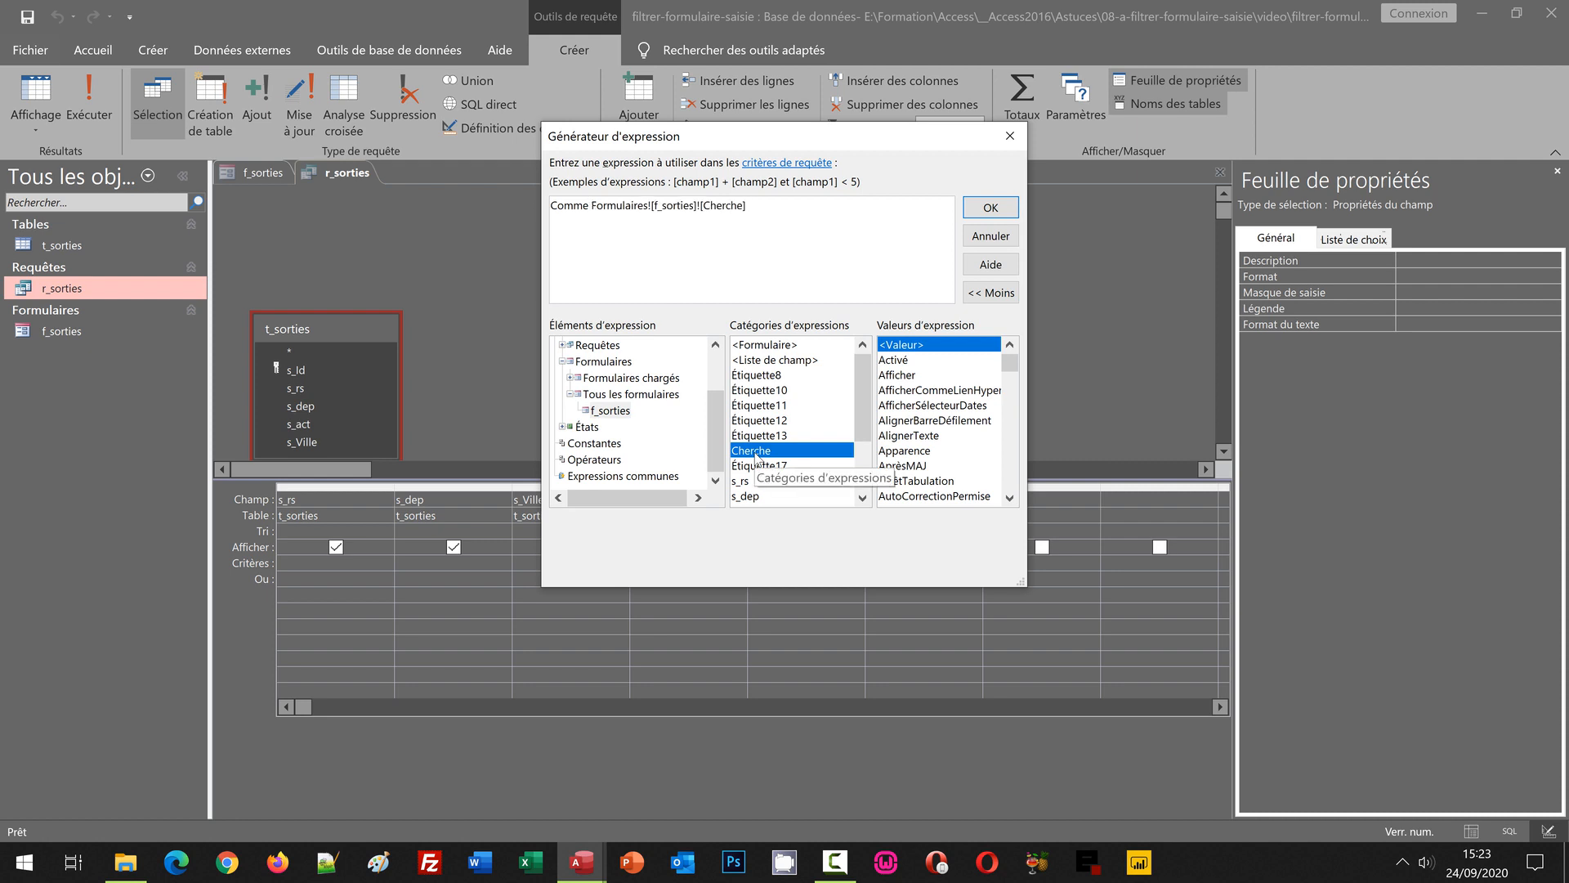
# - Append & "*" to the expression, copy the whole expression and confirm it, widening the s_rs column to fit
pyautogui.click(707, 224)
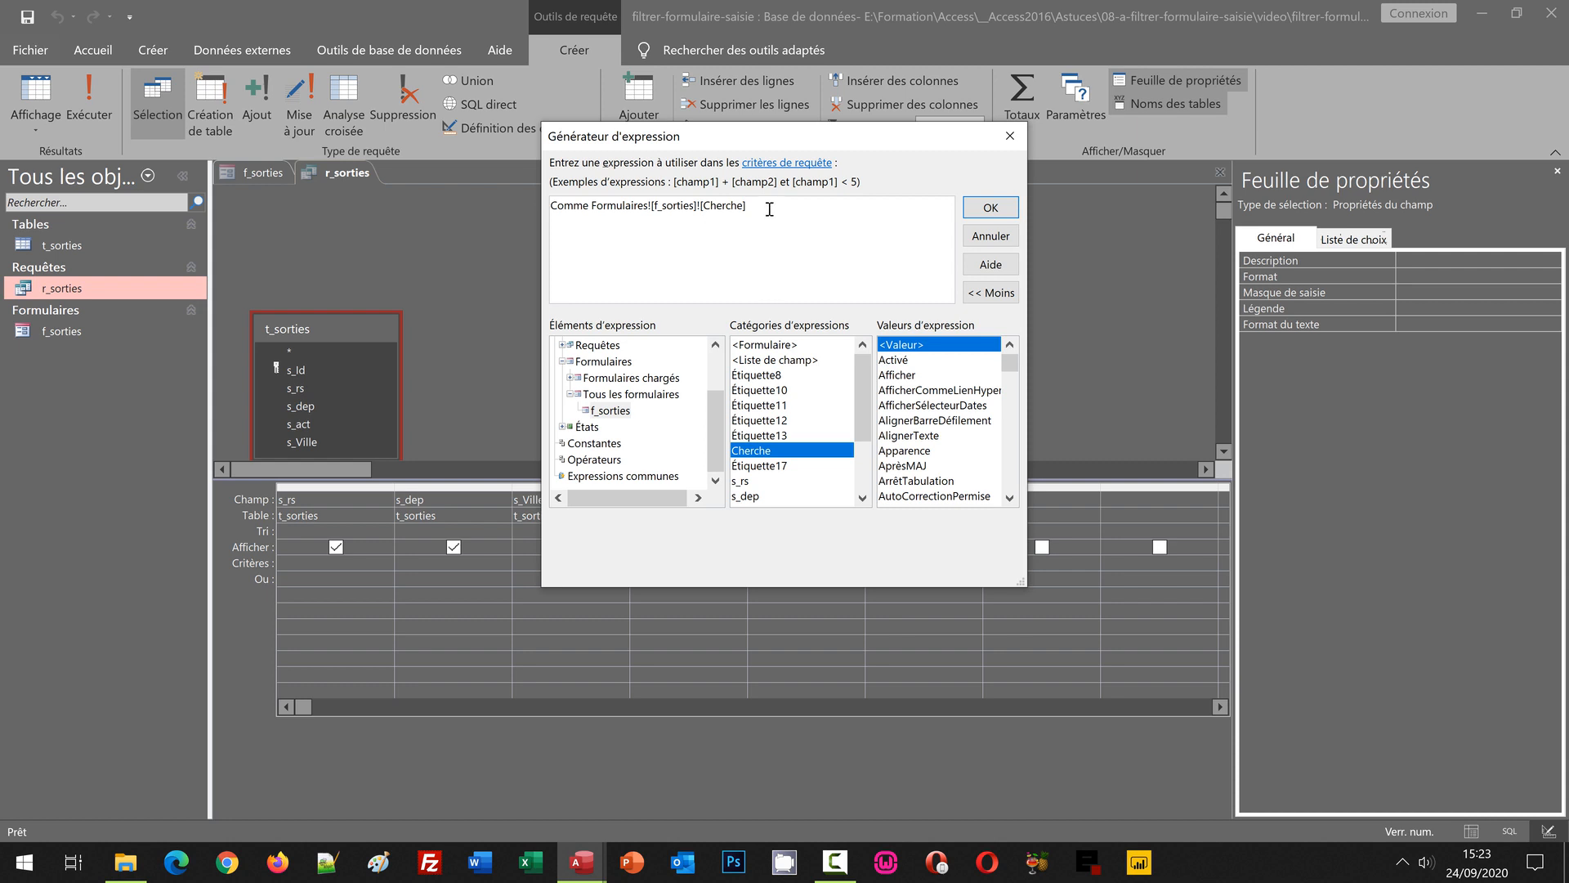
pyautogui.write('& "*"')
pyautogui.moveTo(785, 210); pyautogui.dragTo(525, 203)
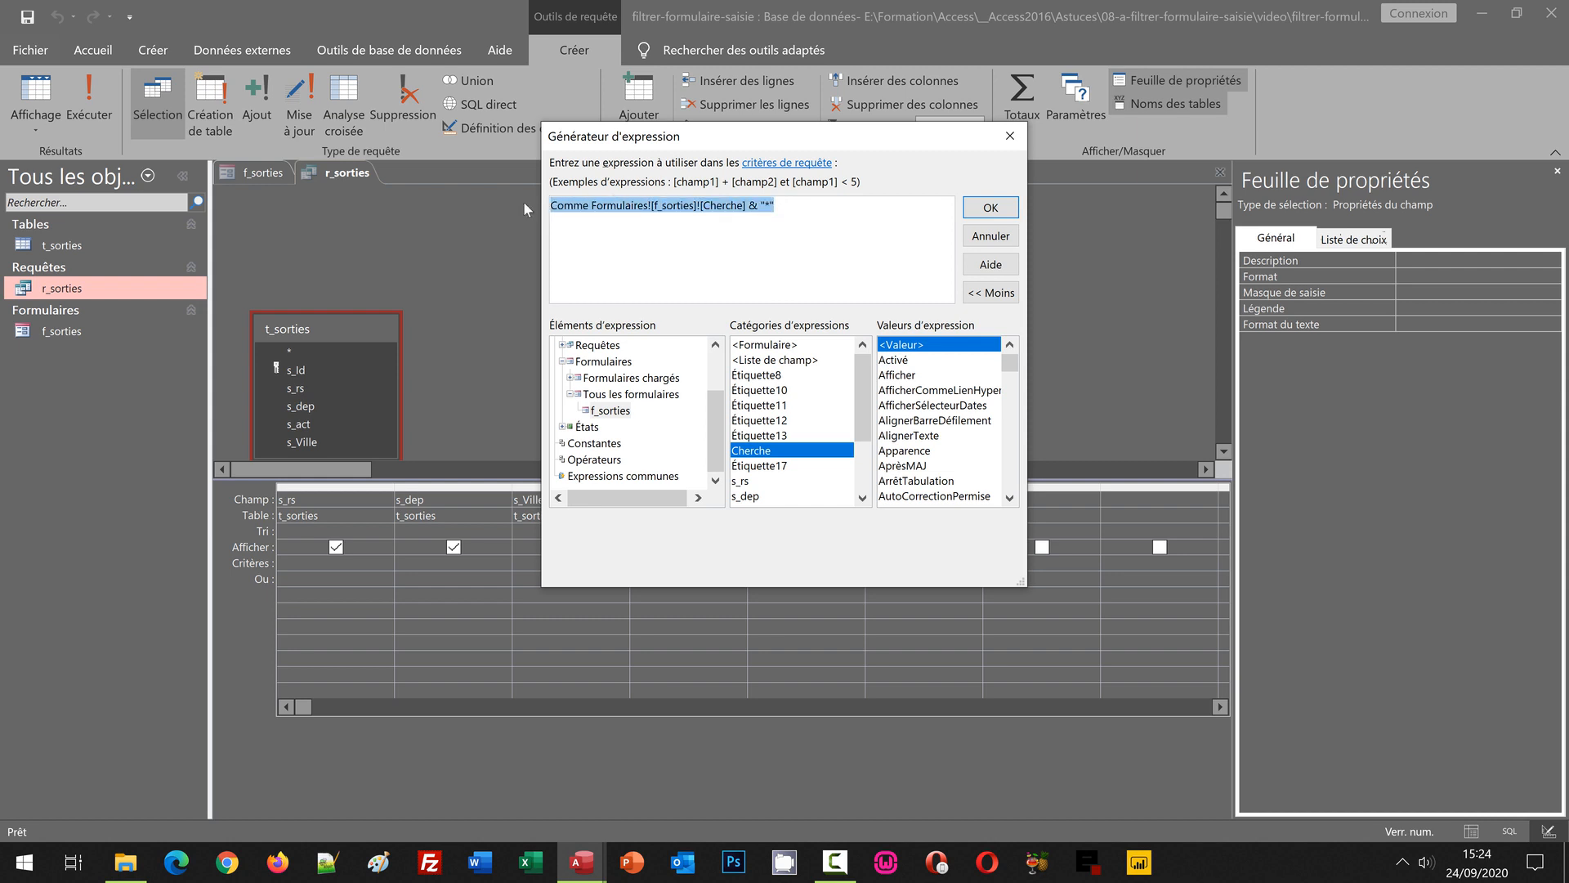
pyautogui.click(990, 208)
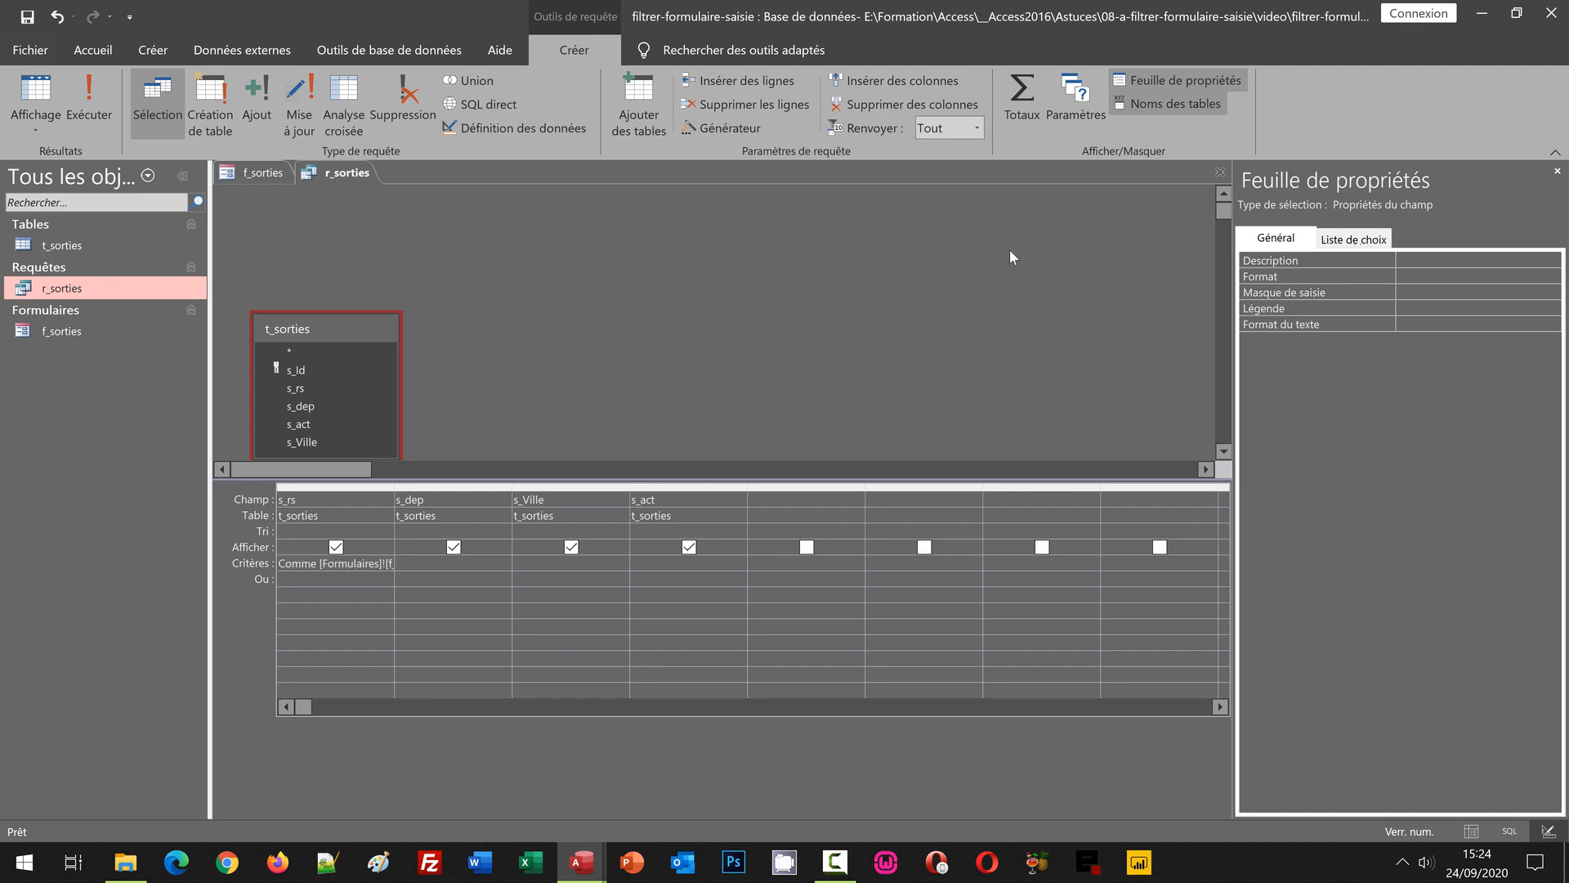
pyautogui.doubleClick(394, 488)
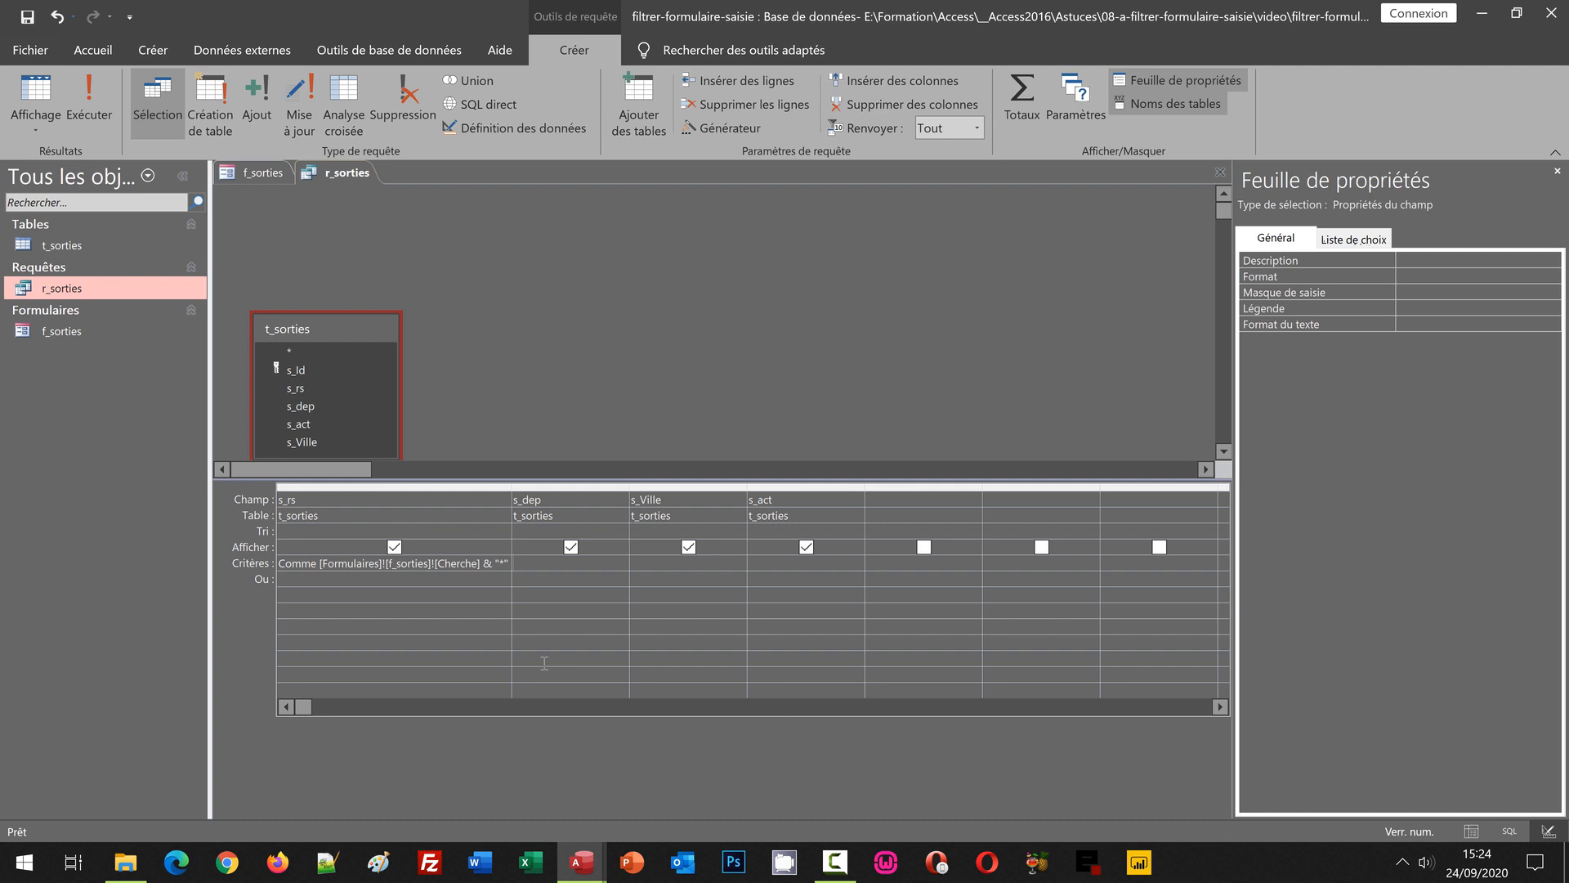
# - Paste the copied criterion under s_dep, s_Ville and s_act, each on its own successive Ou row, and close the query
pyautogui.click(541, 581)
pyautogui.hotkey('ctrl', 'v')
pyautogui.press('Return')
pyautogui.click(675, 599)
pyautogui.hotkey('ctrl', 'v')
pyautogui.press('Return')
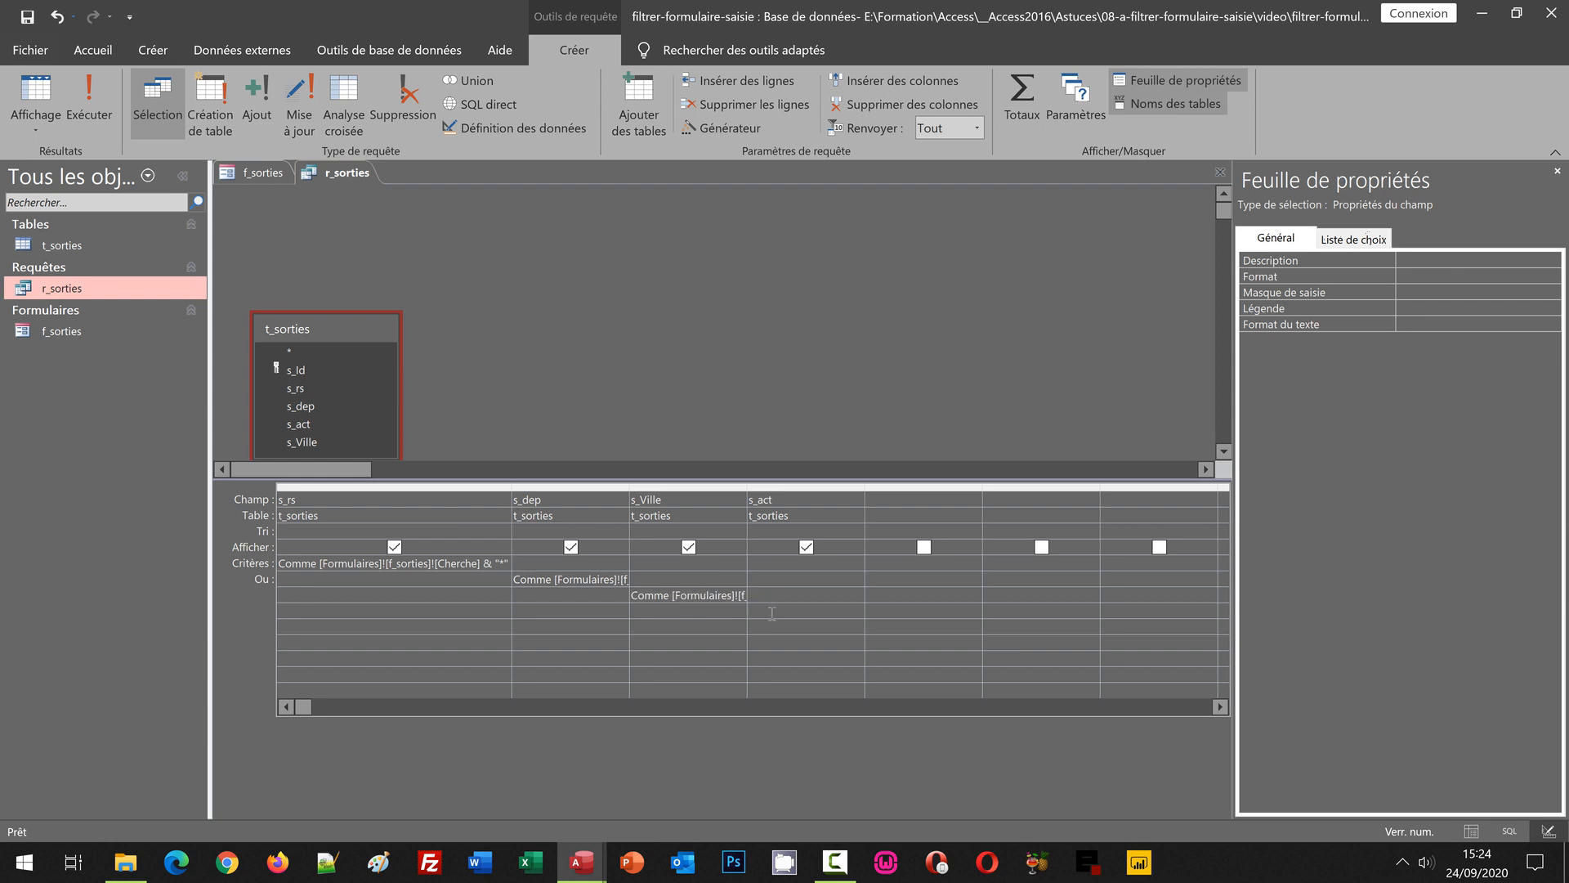
pyautogui.click(772, 613)
pyautogui.hotkey('ctrl', 'v')
pyautogui.press('Return')
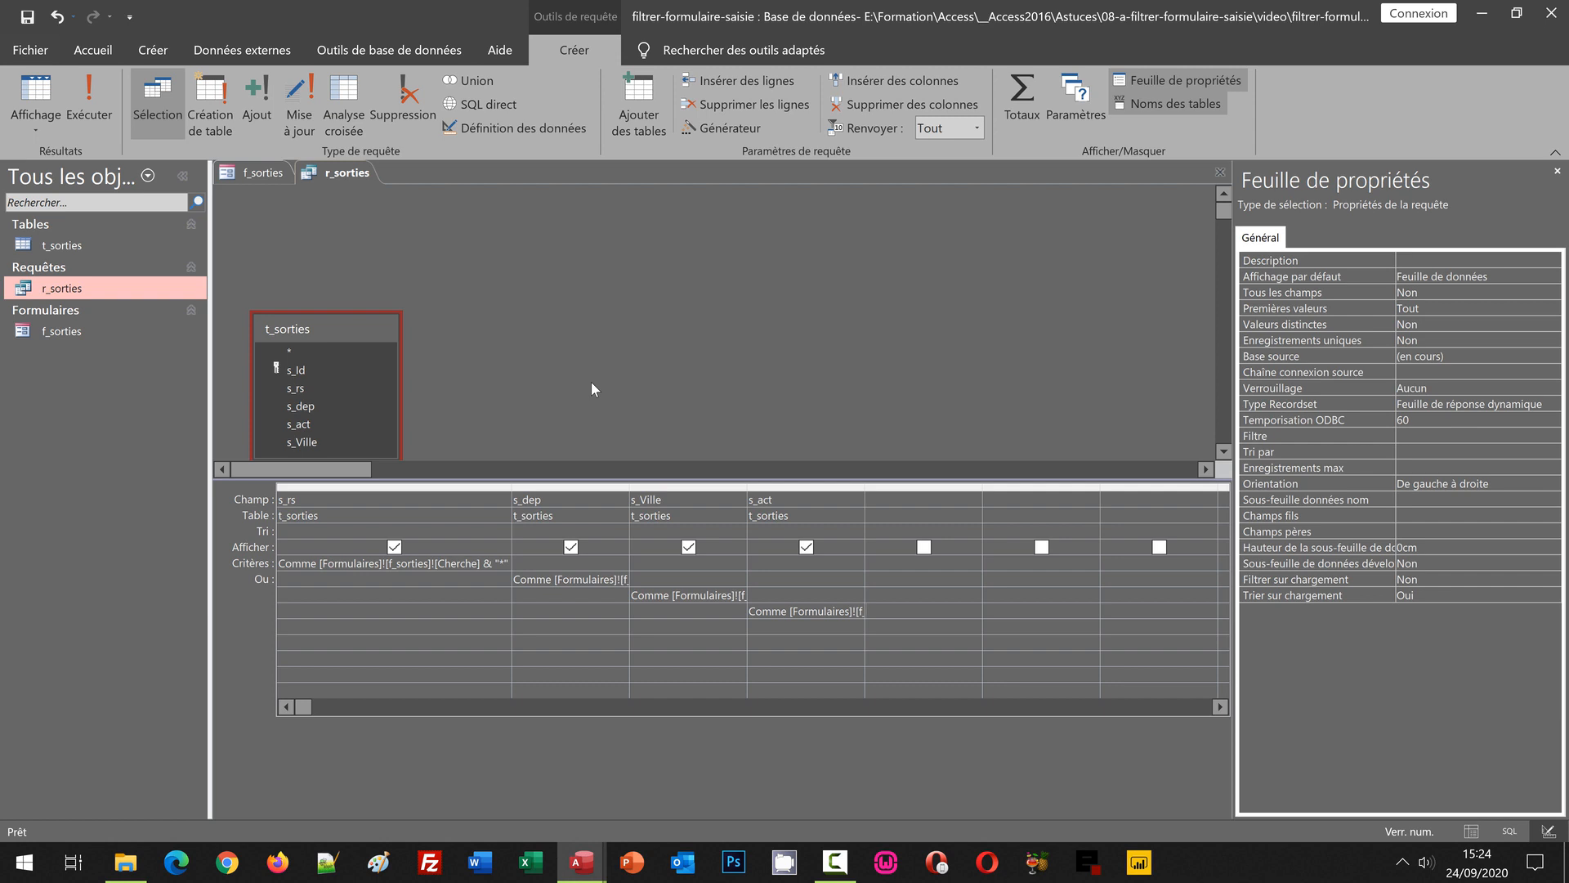
pyautogui.click(1221, 171)
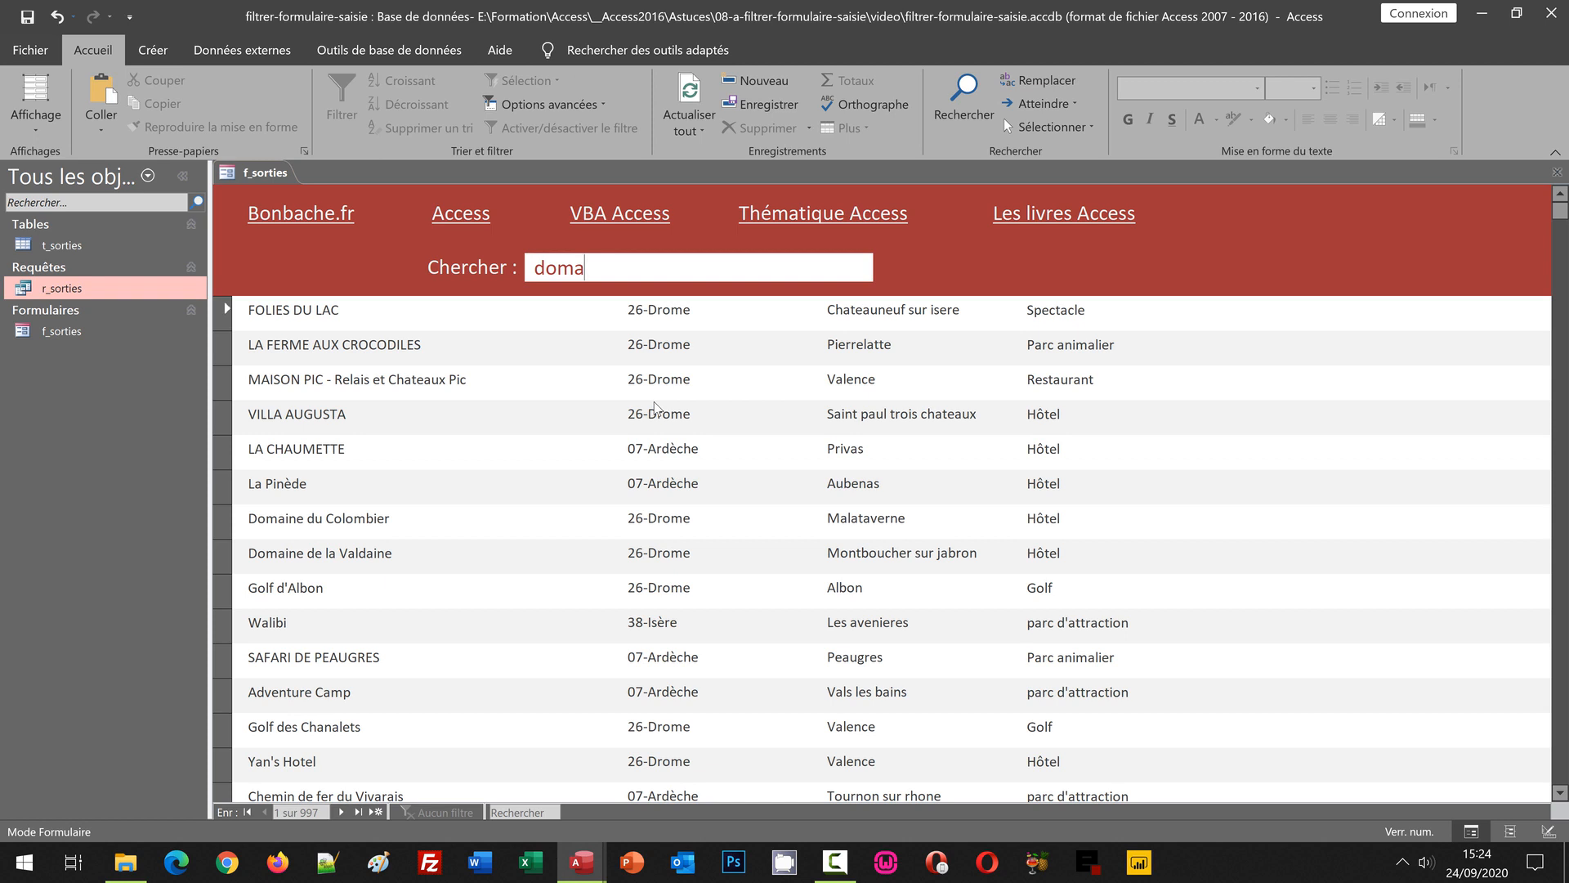
# - Replace the search text in the f_sorties form with "domai" to test the filter
pyautogui.moveTo(602, 267); pyautogui.dragTo(494, 276)
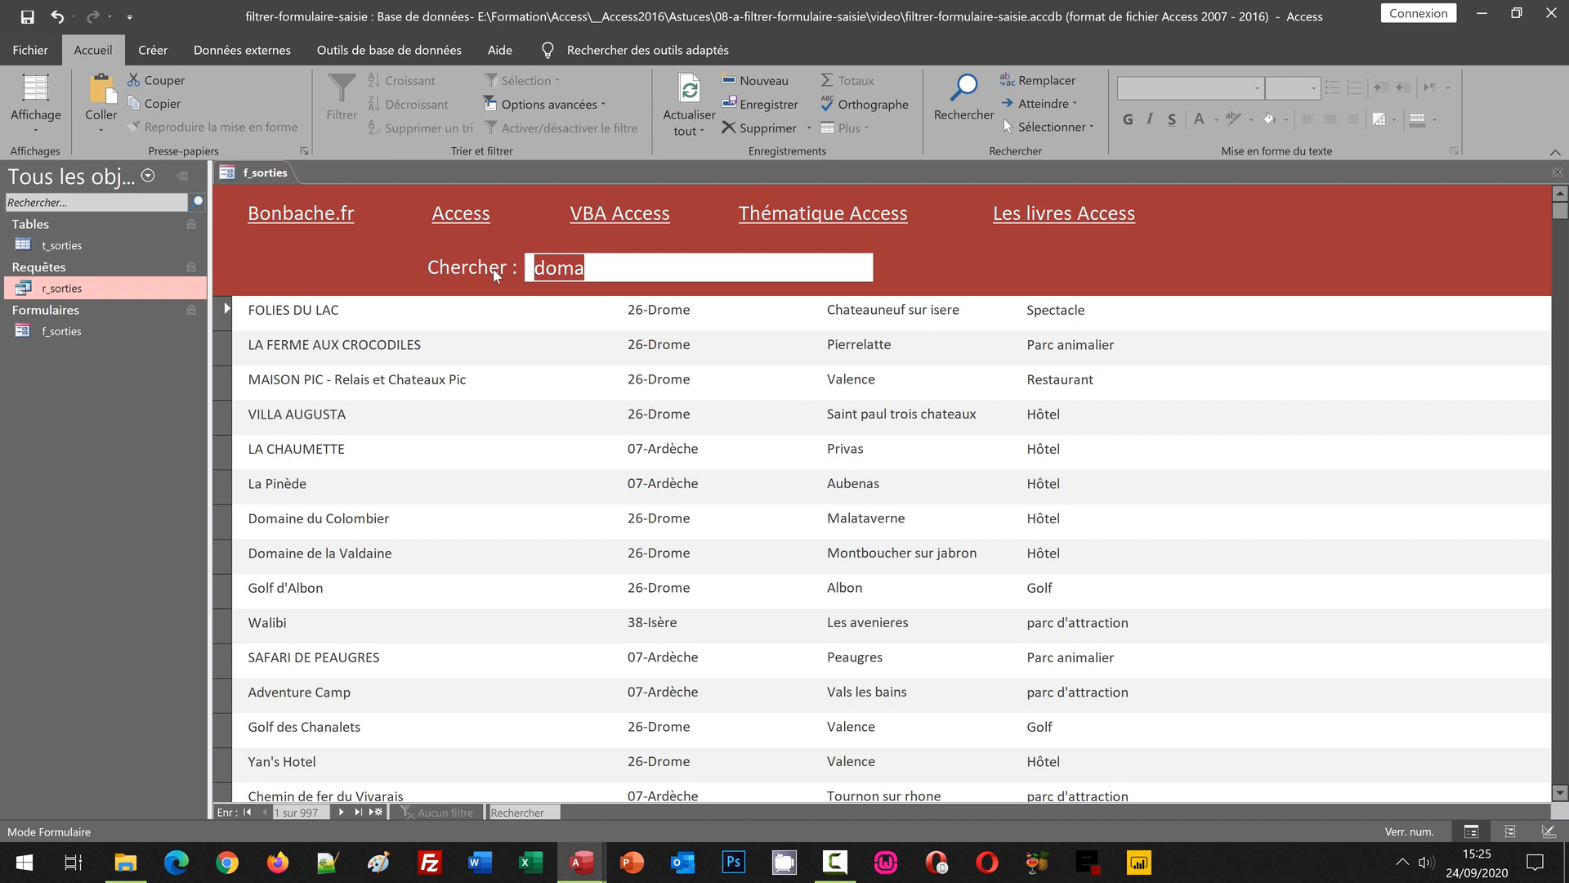
pyautogui.write('domai')
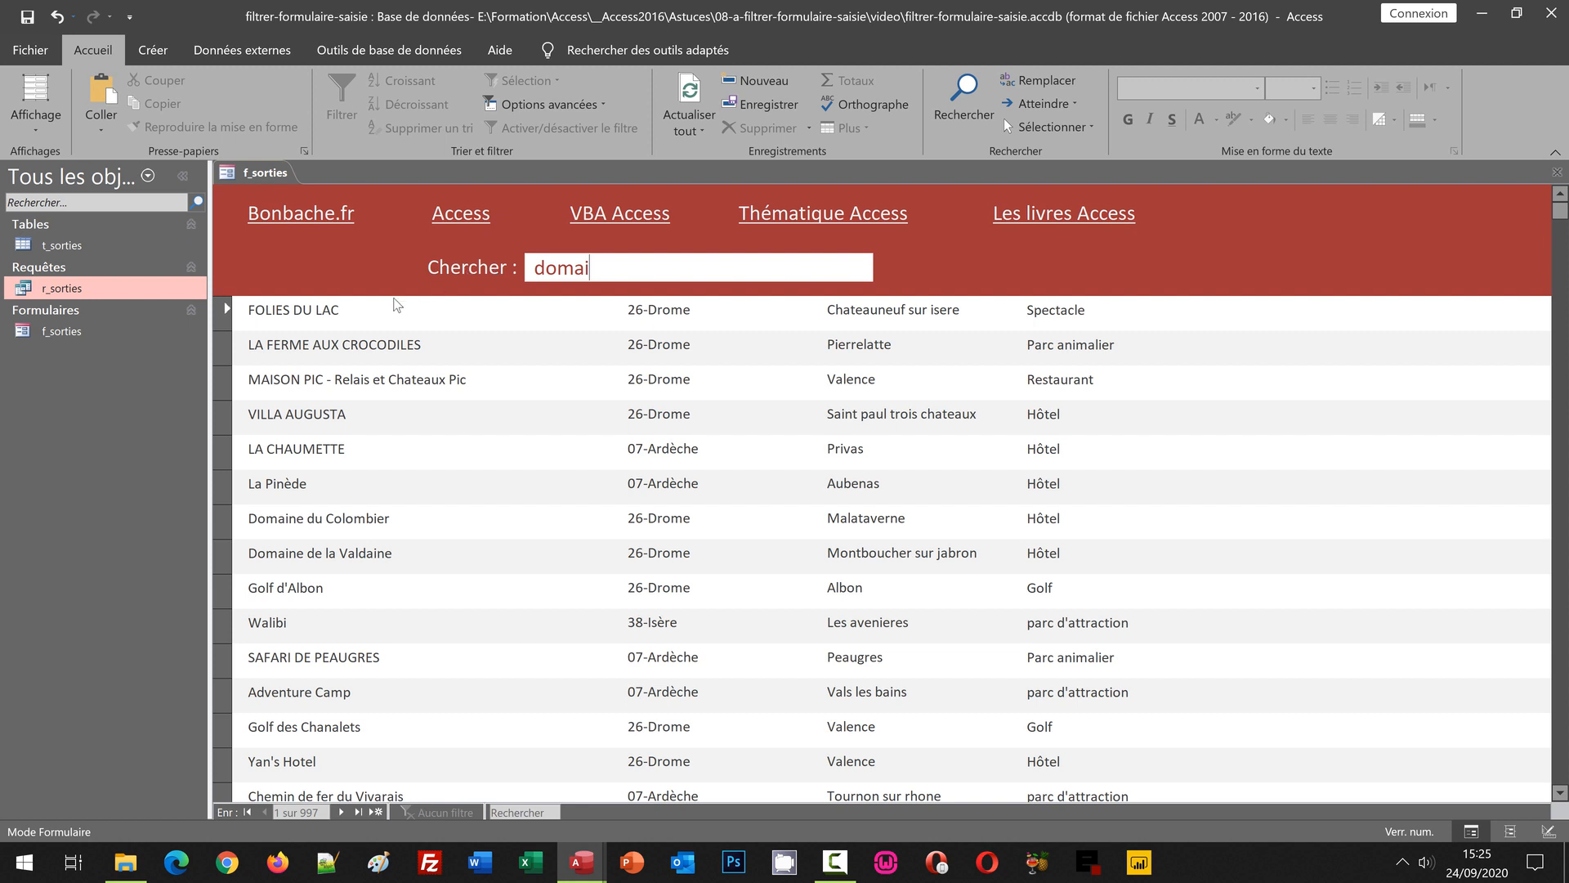
# - Show f_sorties in design view and create a macro for the Cherche text box's Sur changement event
pyautogui.click(36, 131)
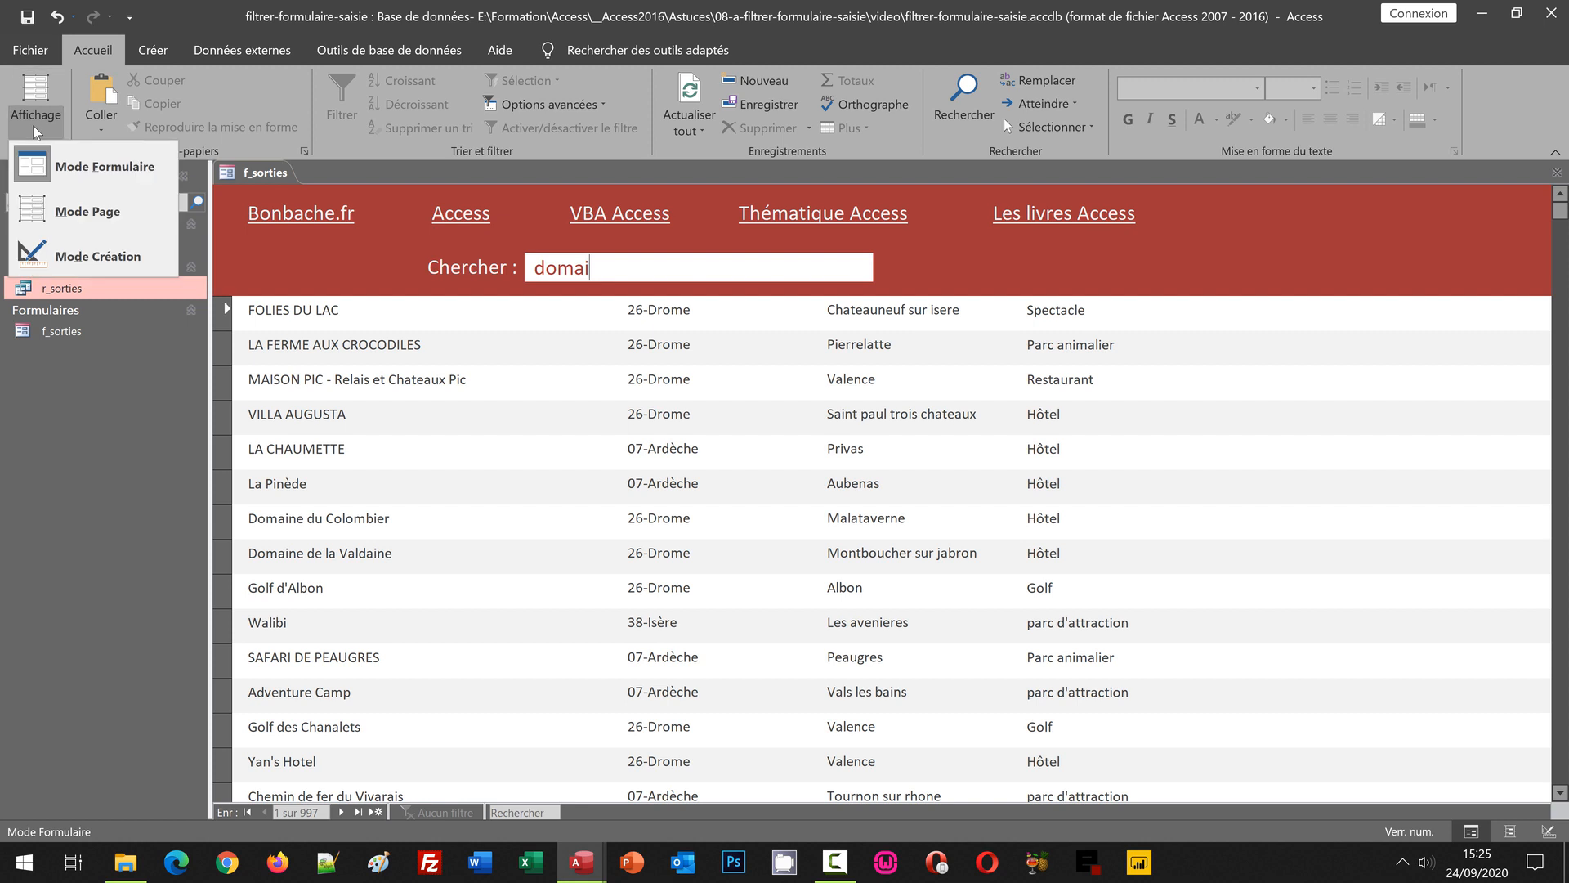
pyautogui.click(80, 258)
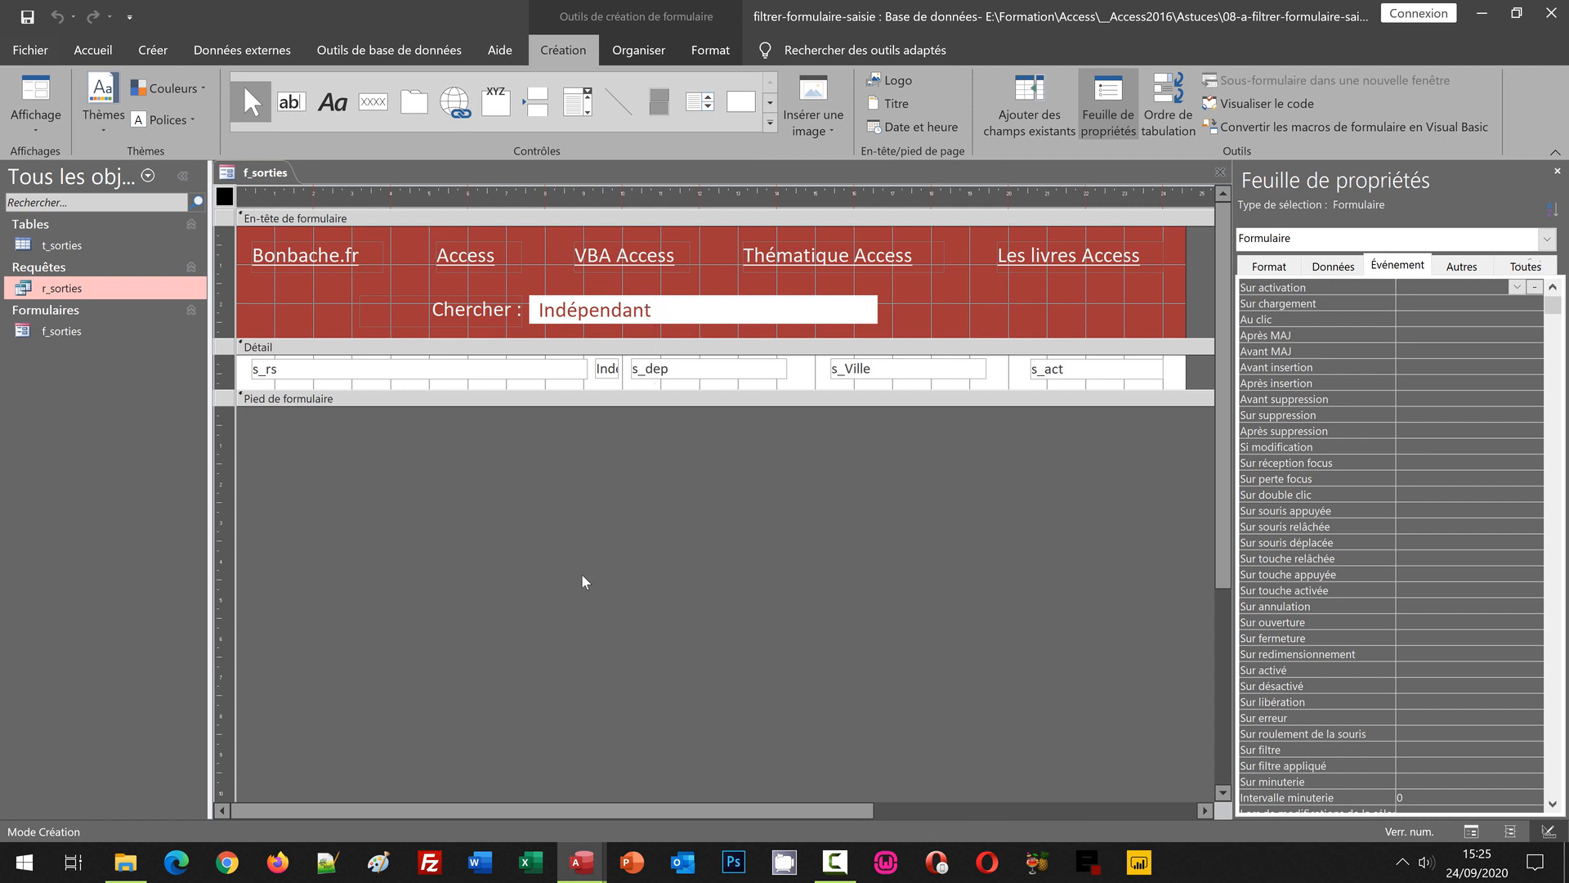
pyautogui.click(665, 310)
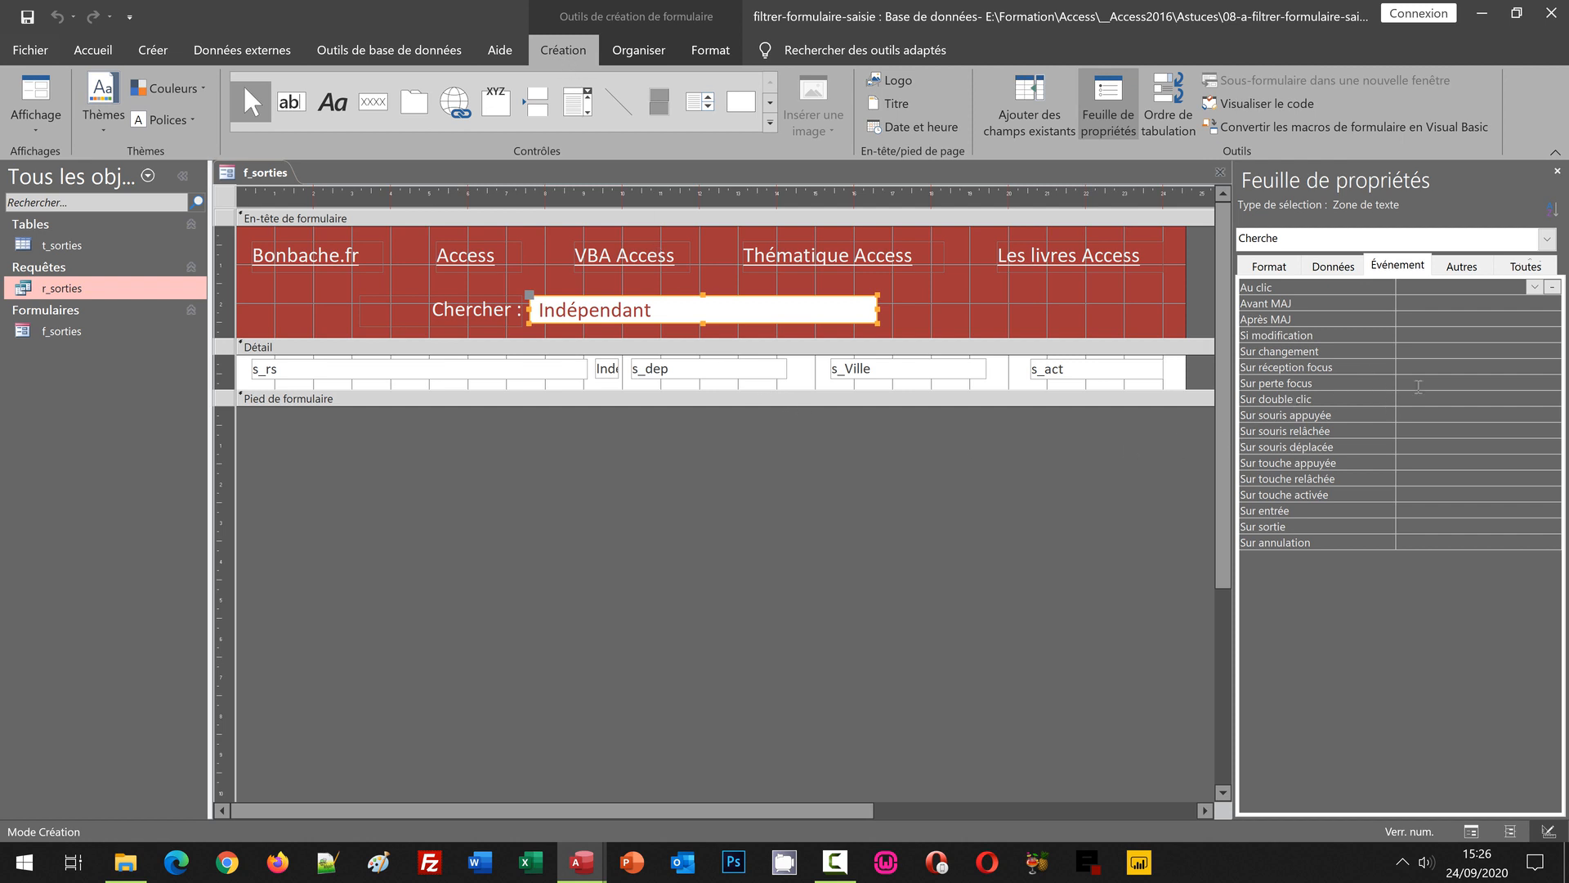
pyautogui.click(1412, 350)
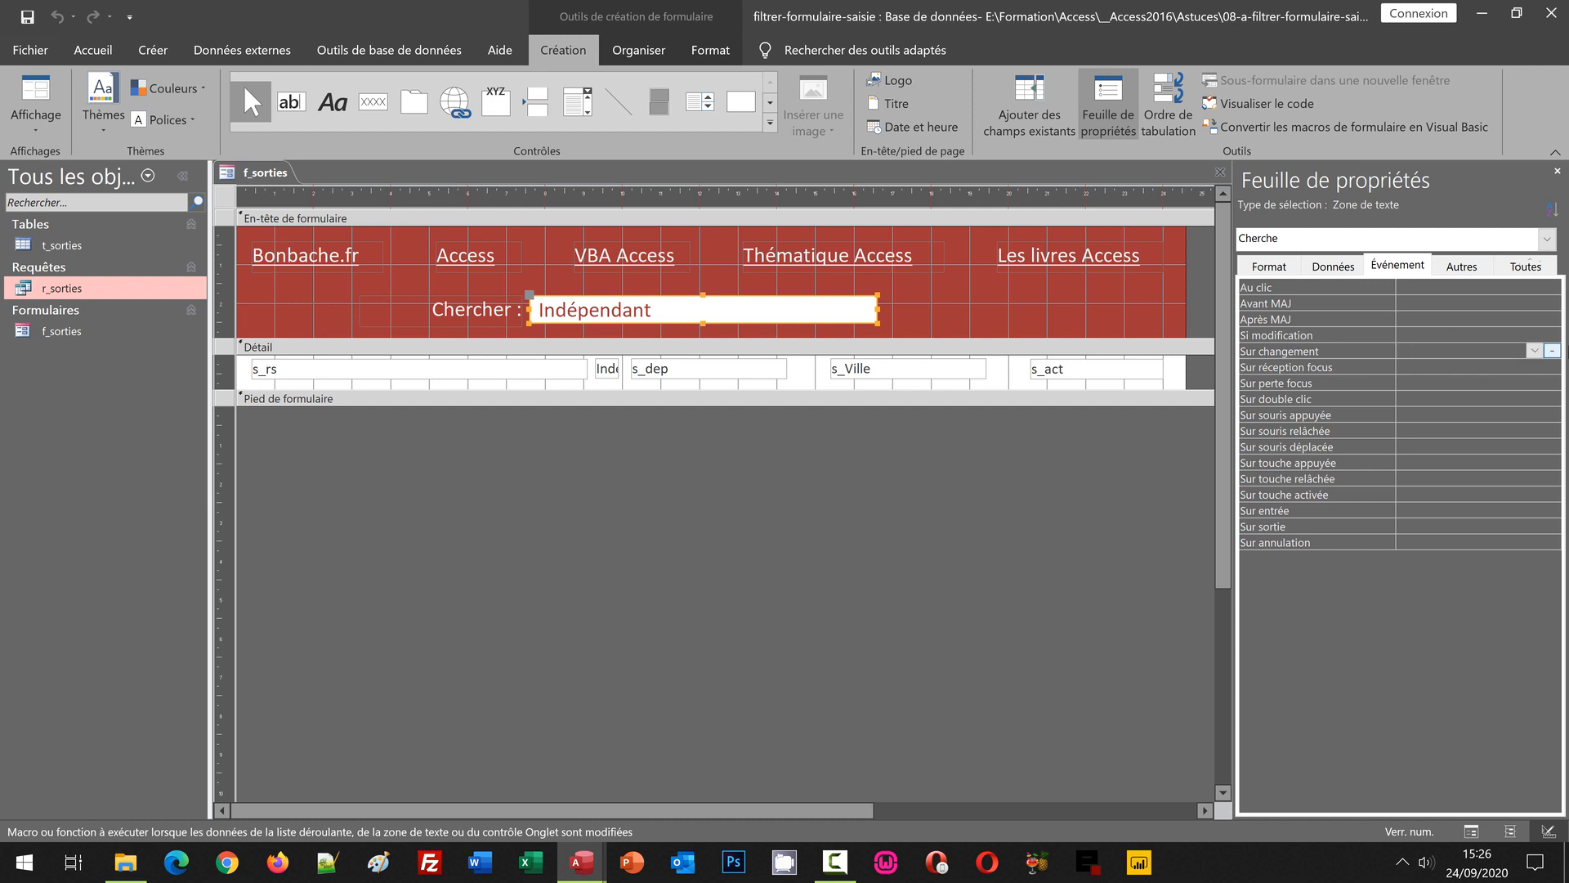
pyautogui.click(1553, 351)
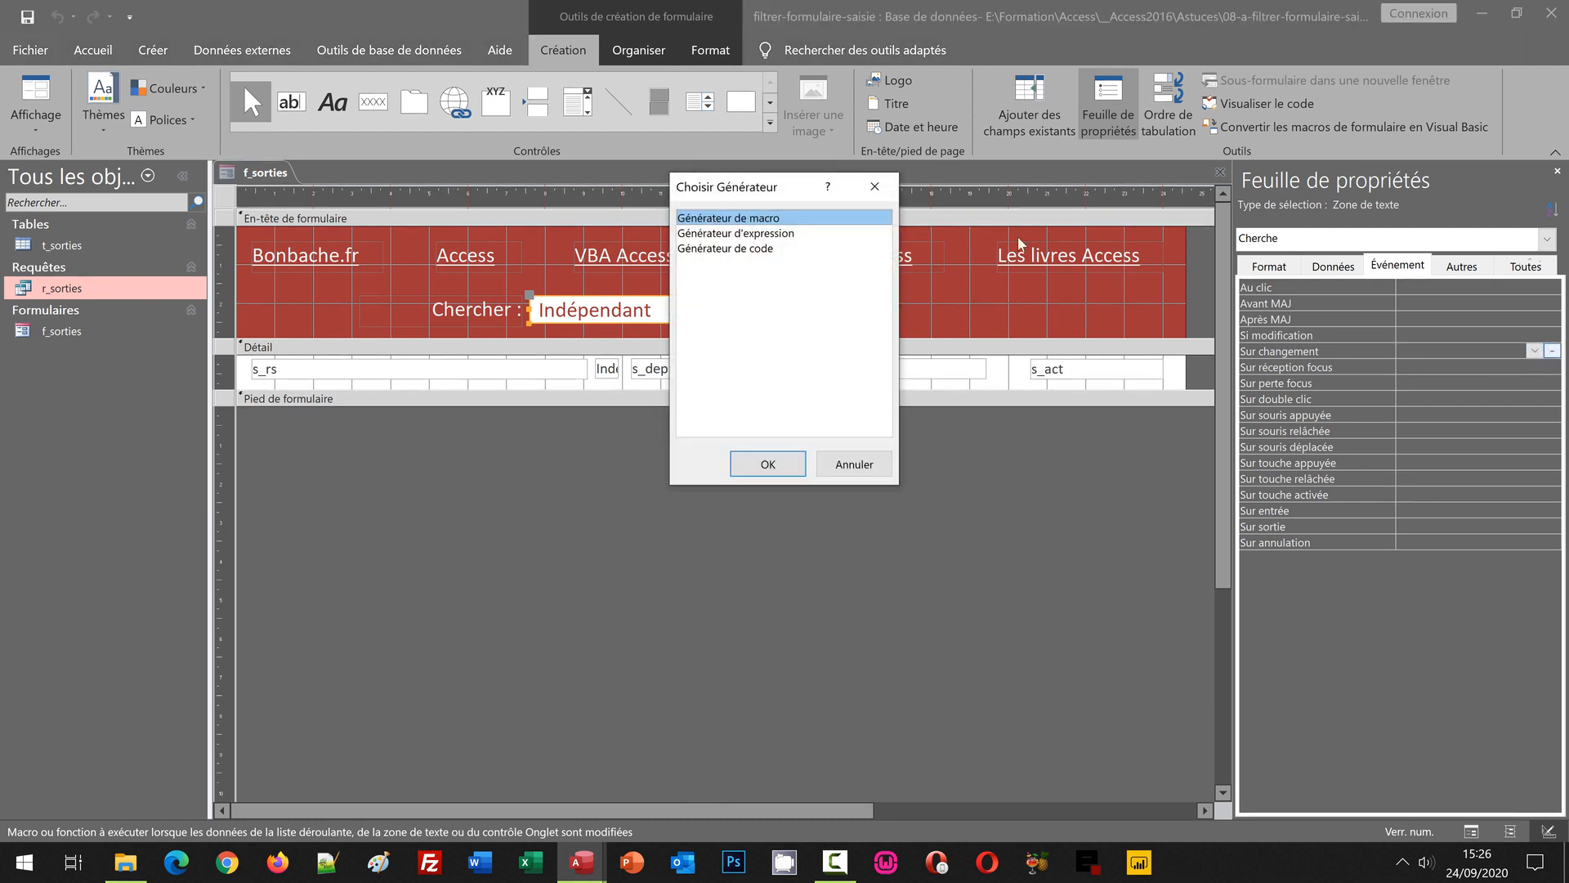
pyautogui.click(762, 464)
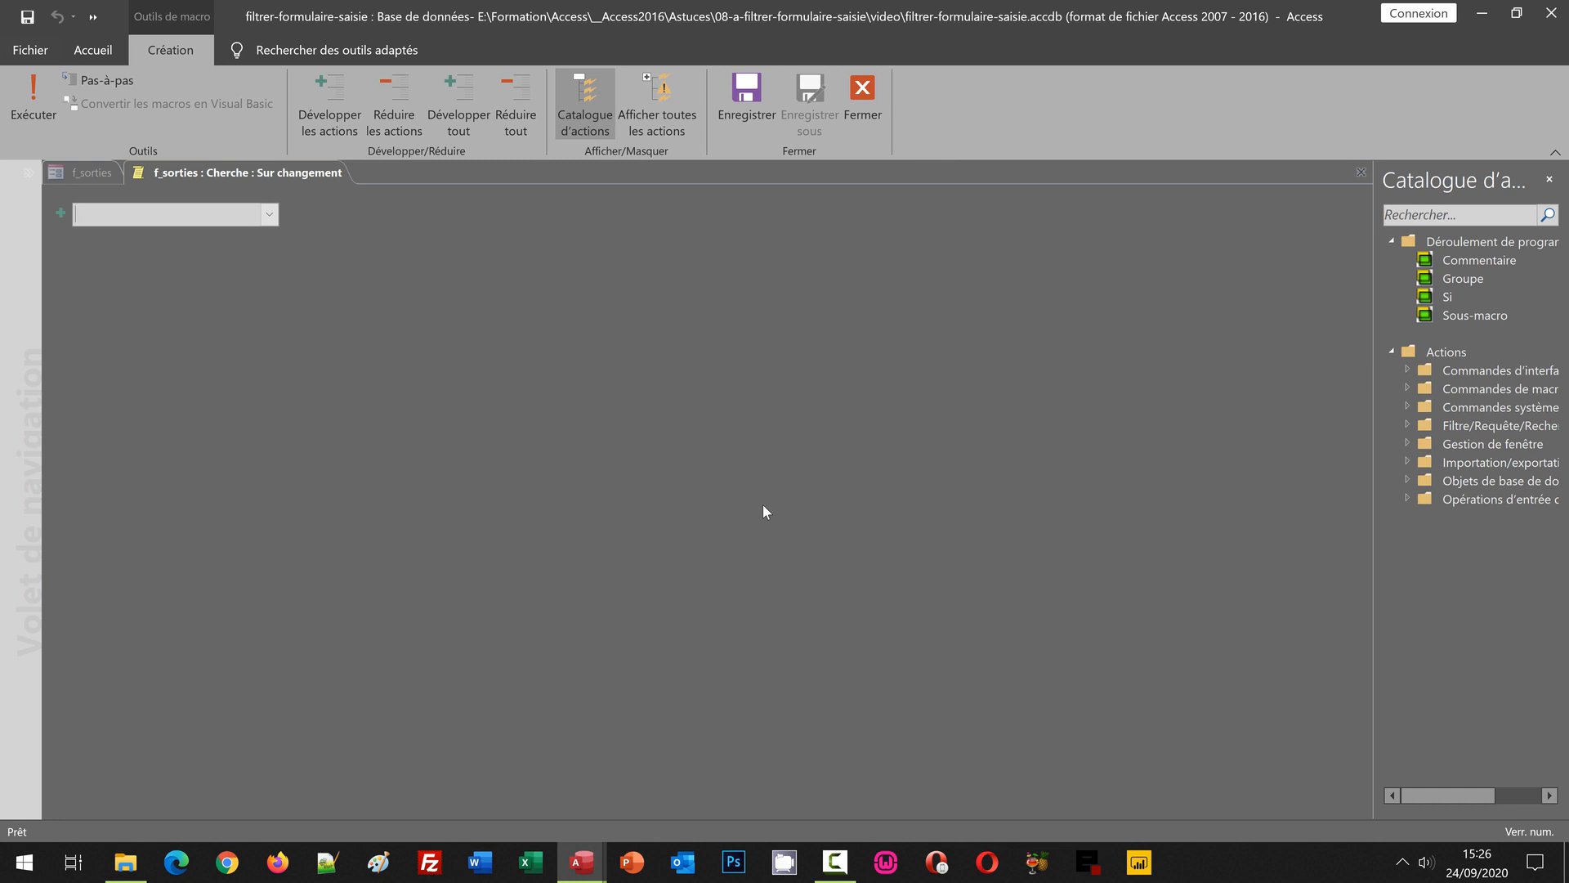
# - Add the AfficherTousEnreg action to the macro, saving and closing it
pyautogui.click(270, 214)
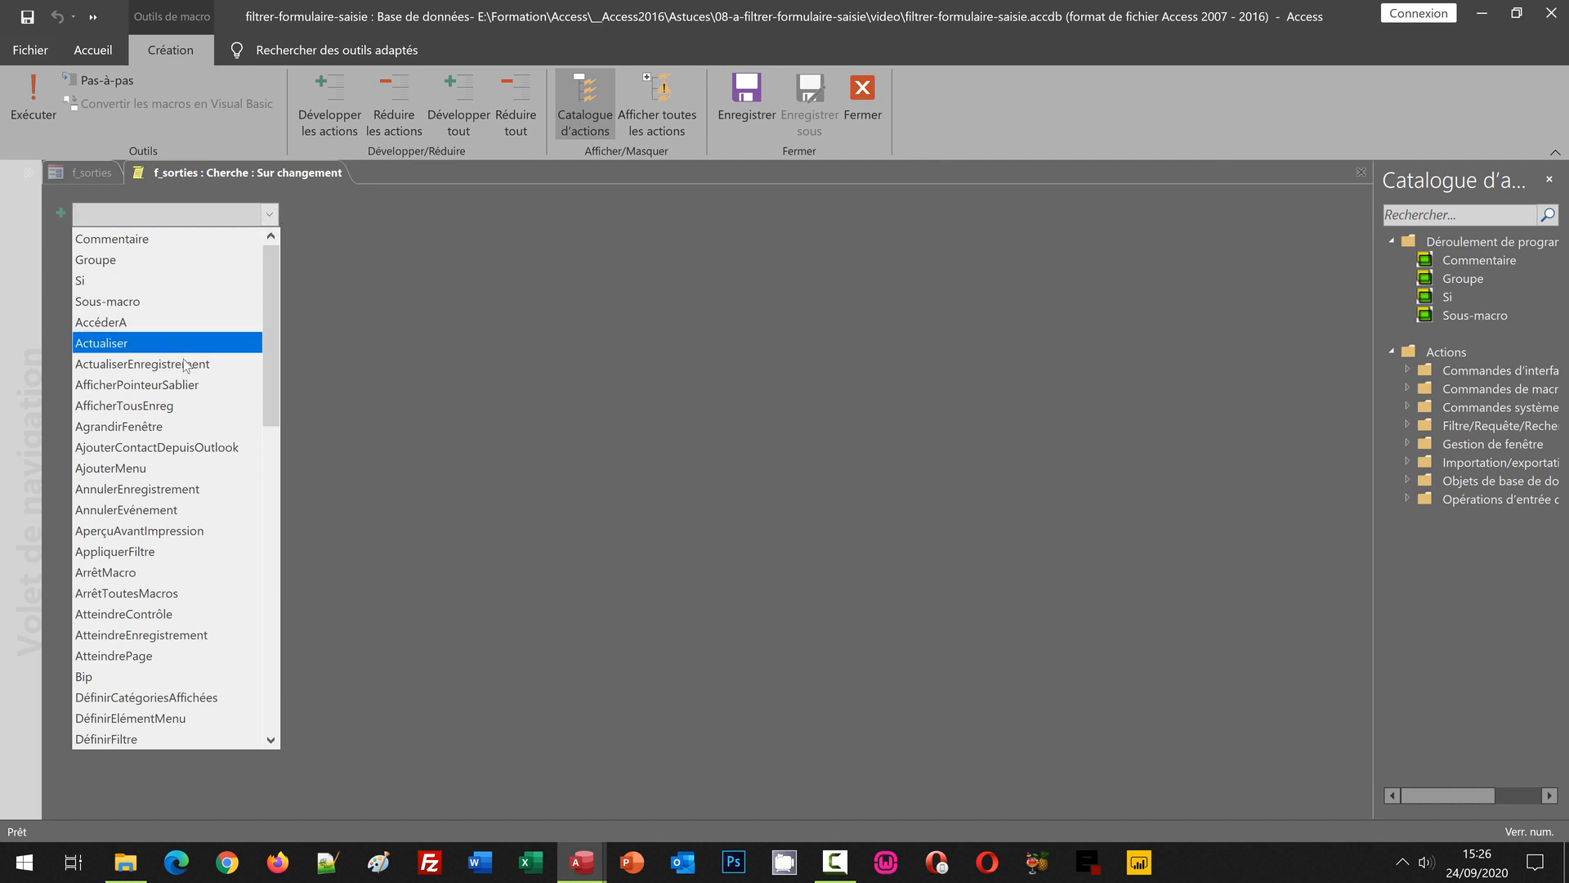
pyautogui.click(168, 409)
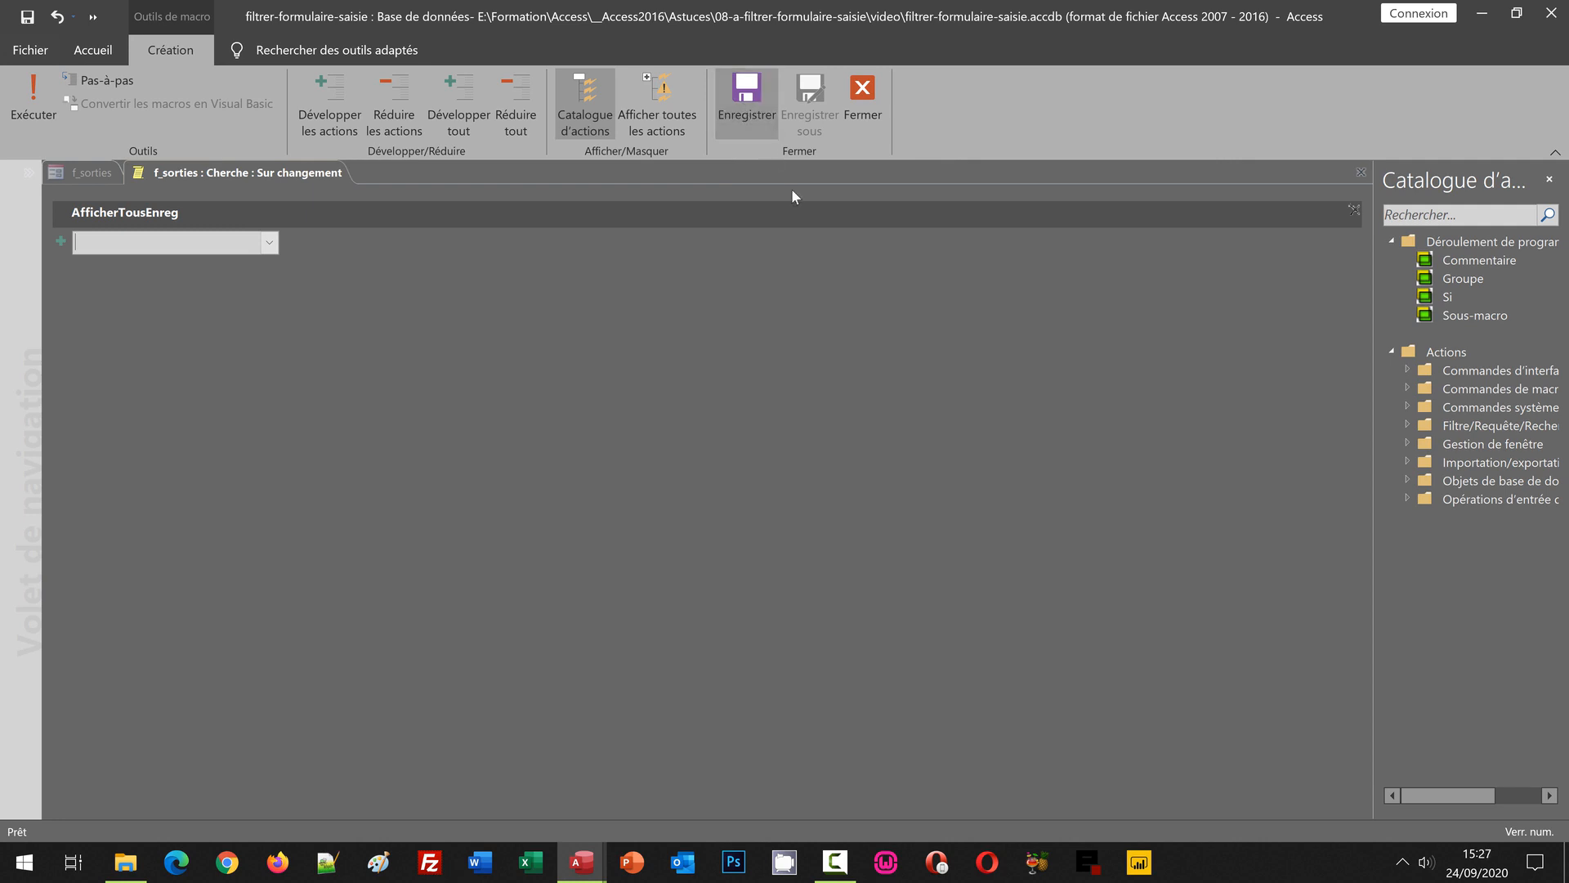
pyautogui.click(858, 124)
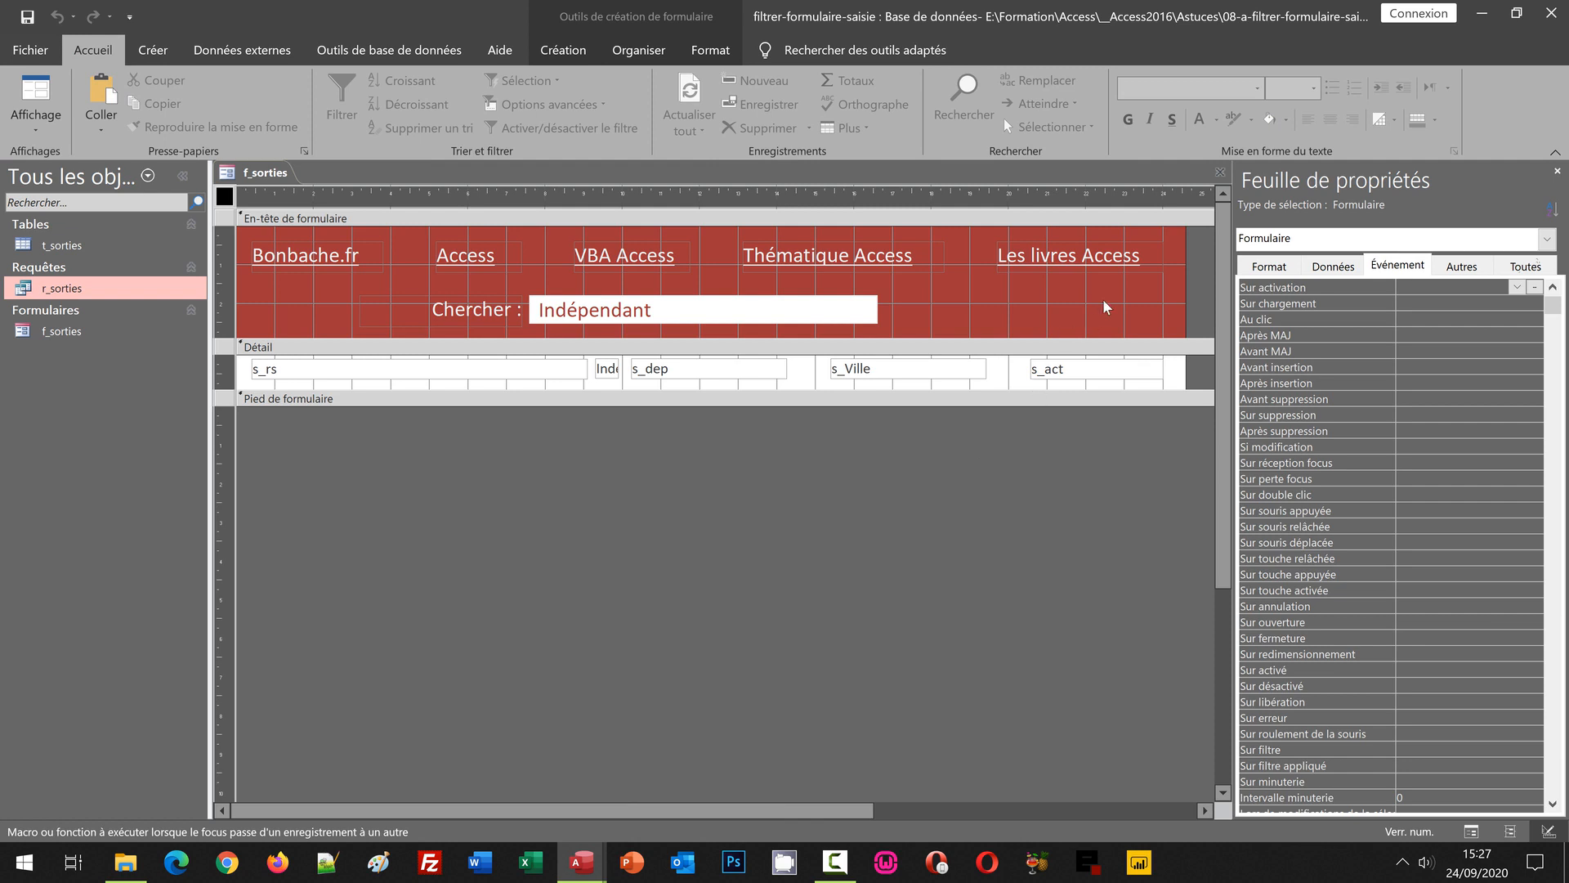
# - Close and reopen the f_sorties form, and test the live filter by searching for "d"
pyautogui.click(1220, 174)
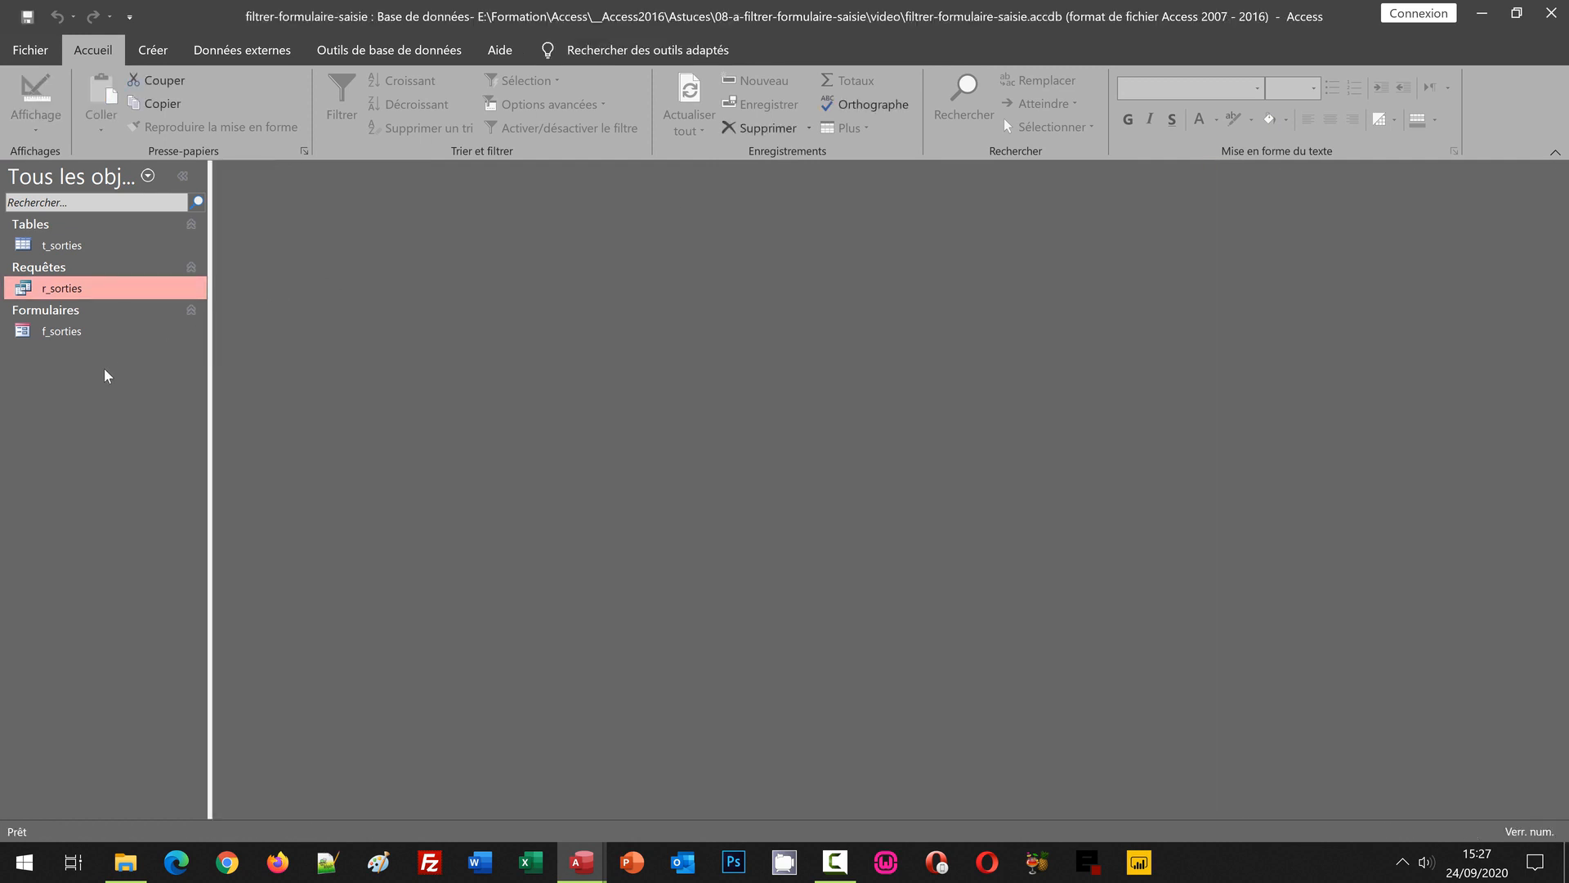
pyautogui.doubleClick(65, 332)
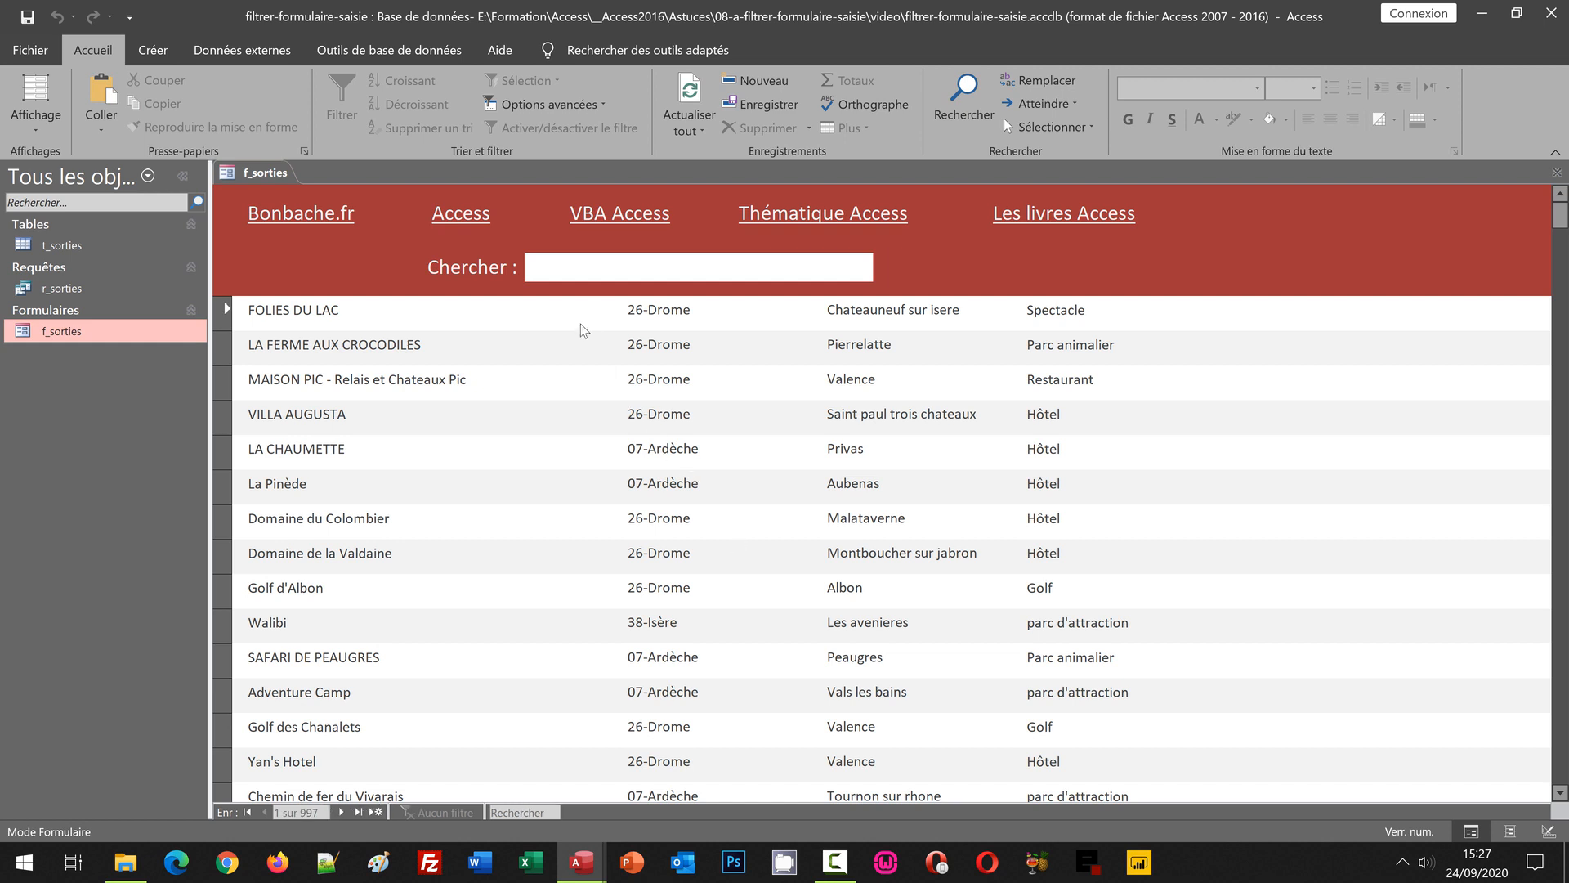
pyautogui.click(568, 266)
pyautogui.write('d')
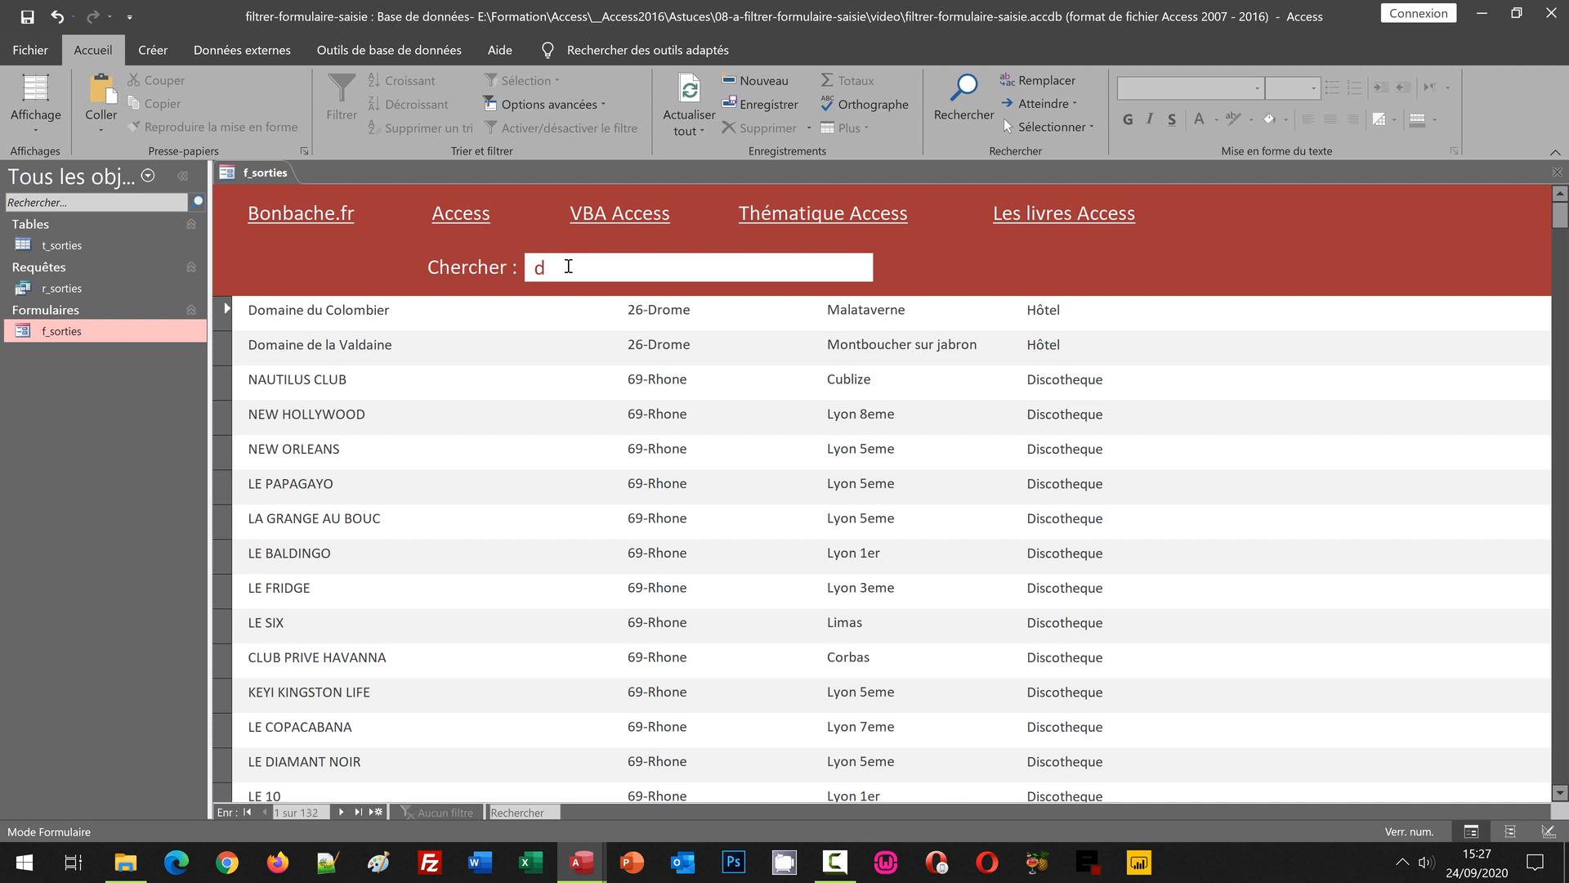
# - Extend the search text with "o", and open the Cherche text box's Sur changement macro from the form's design view
pyautogui.write('o')
pyautogui.click(44, 133)
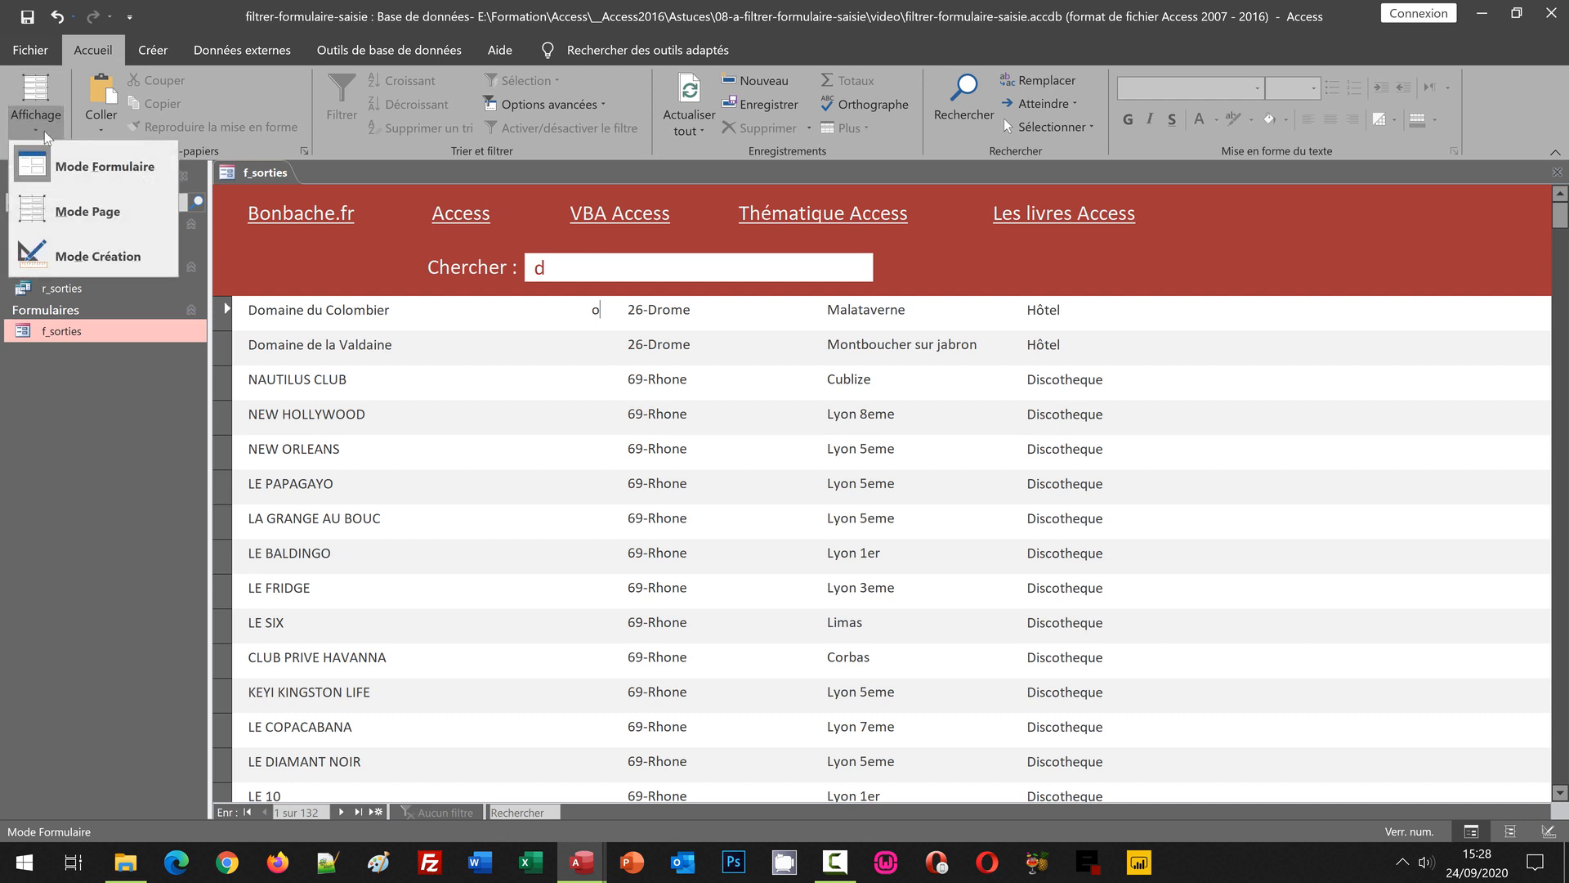
pyautogui.click(98, 256)
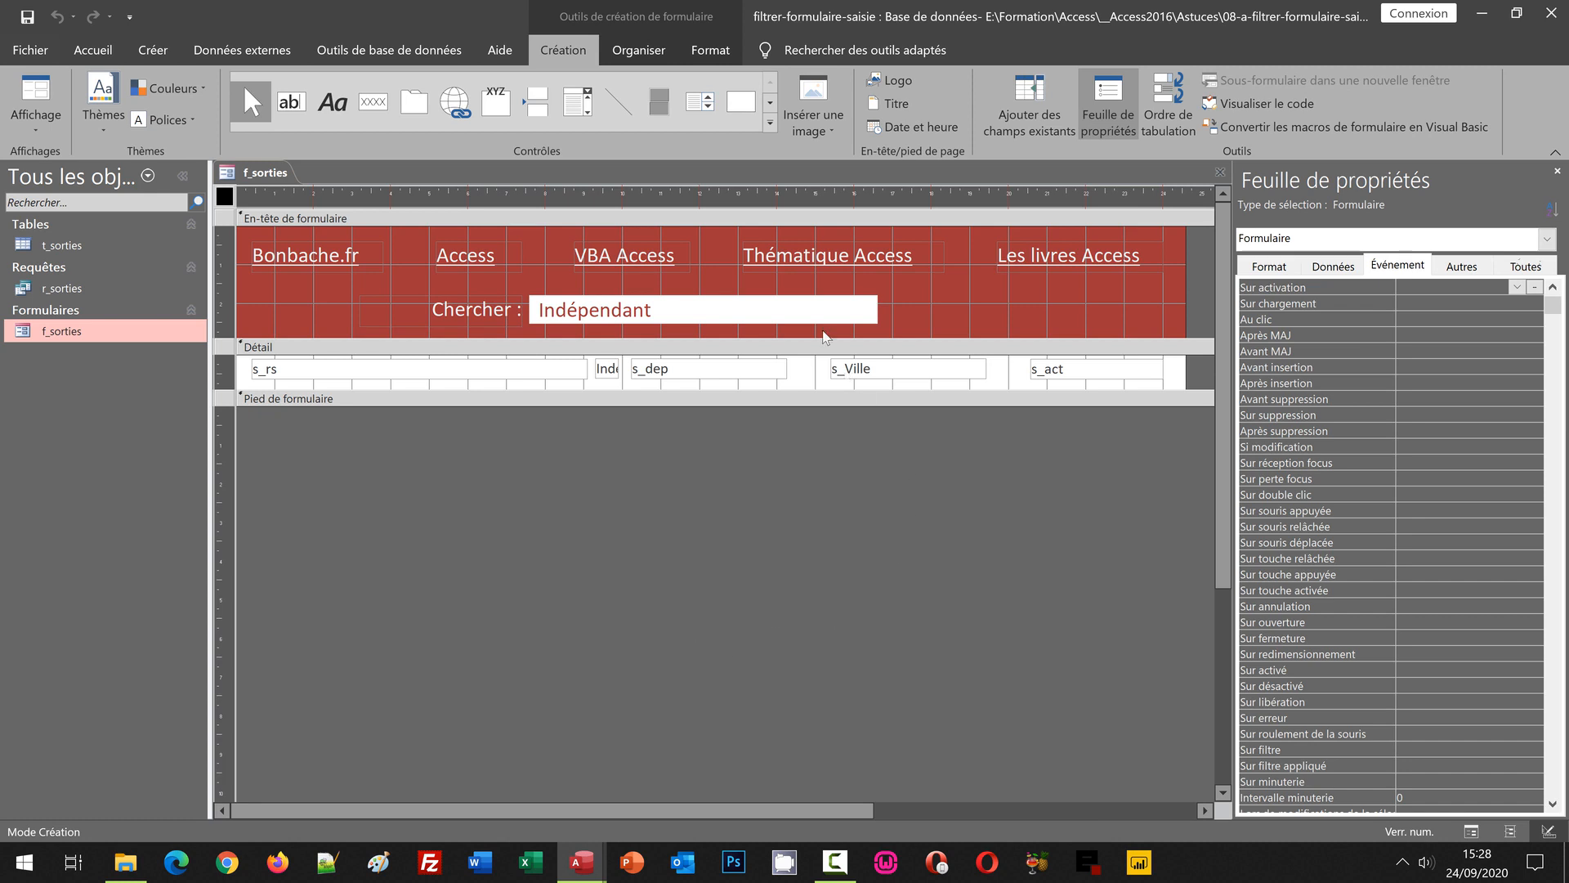
pyautogui.click(820, 320)
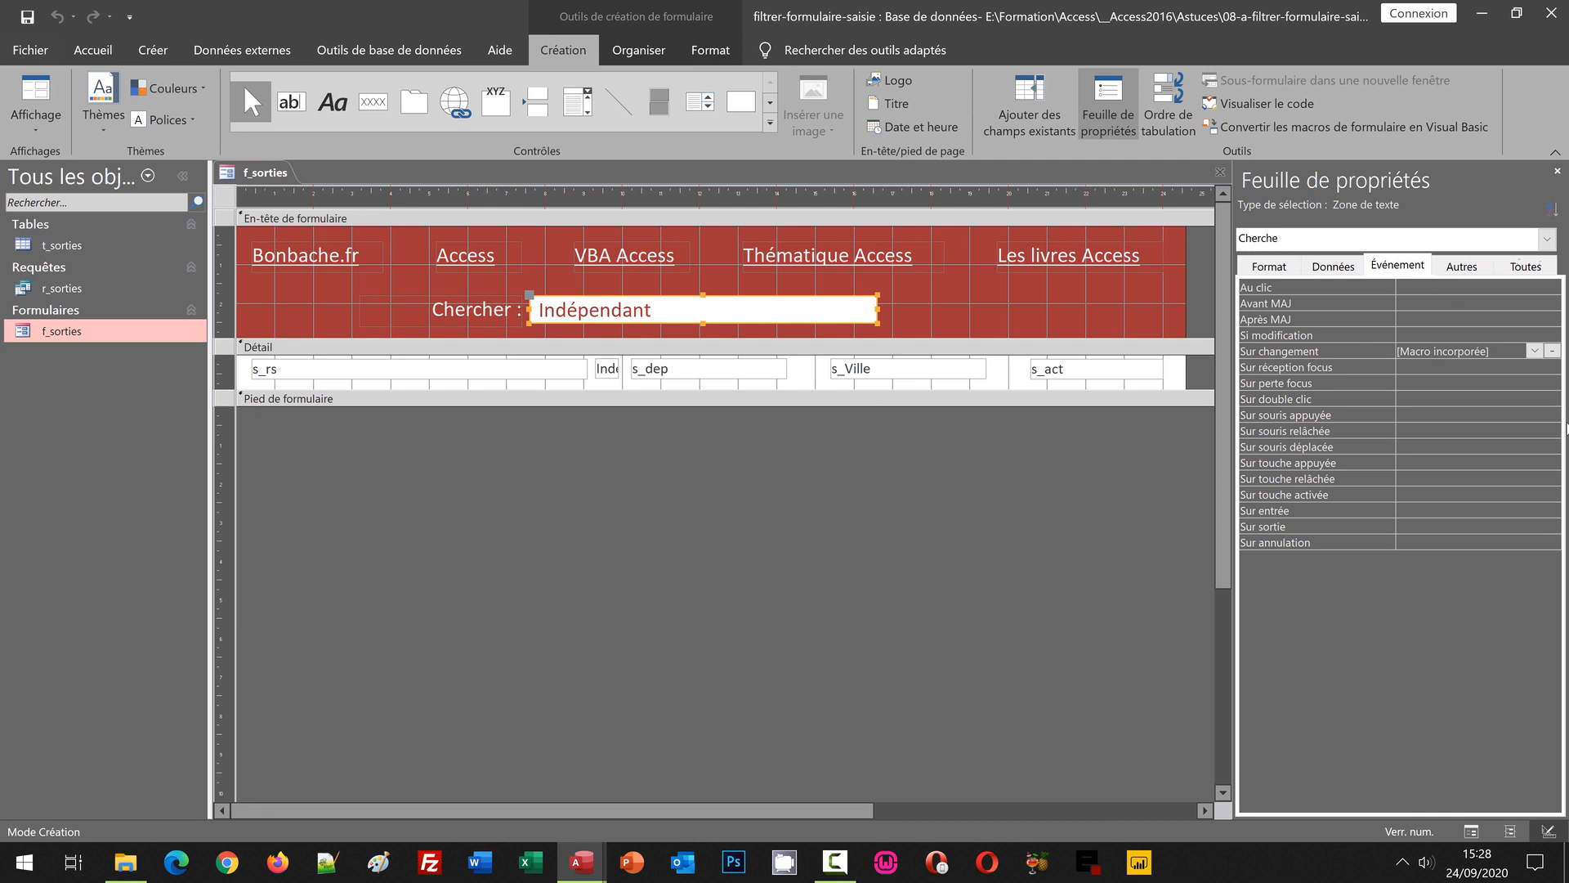
pyautogui.click(1549, 353)
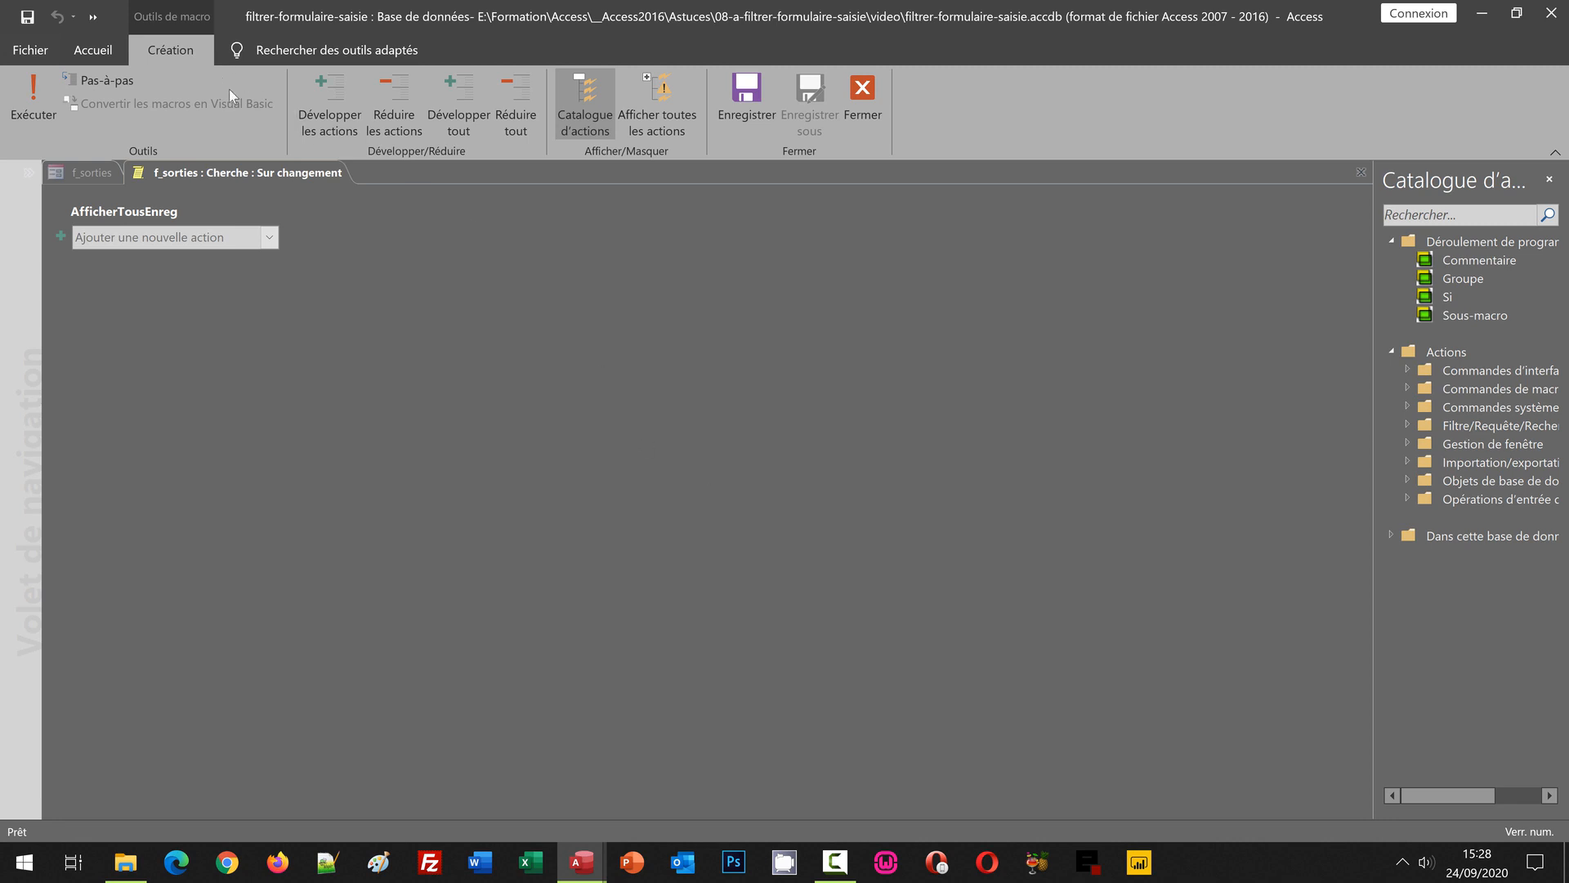
# - Show all macro actions and add an AtteindreContrôle action targeting the Cherche control
pyautogui.click(667, 115)
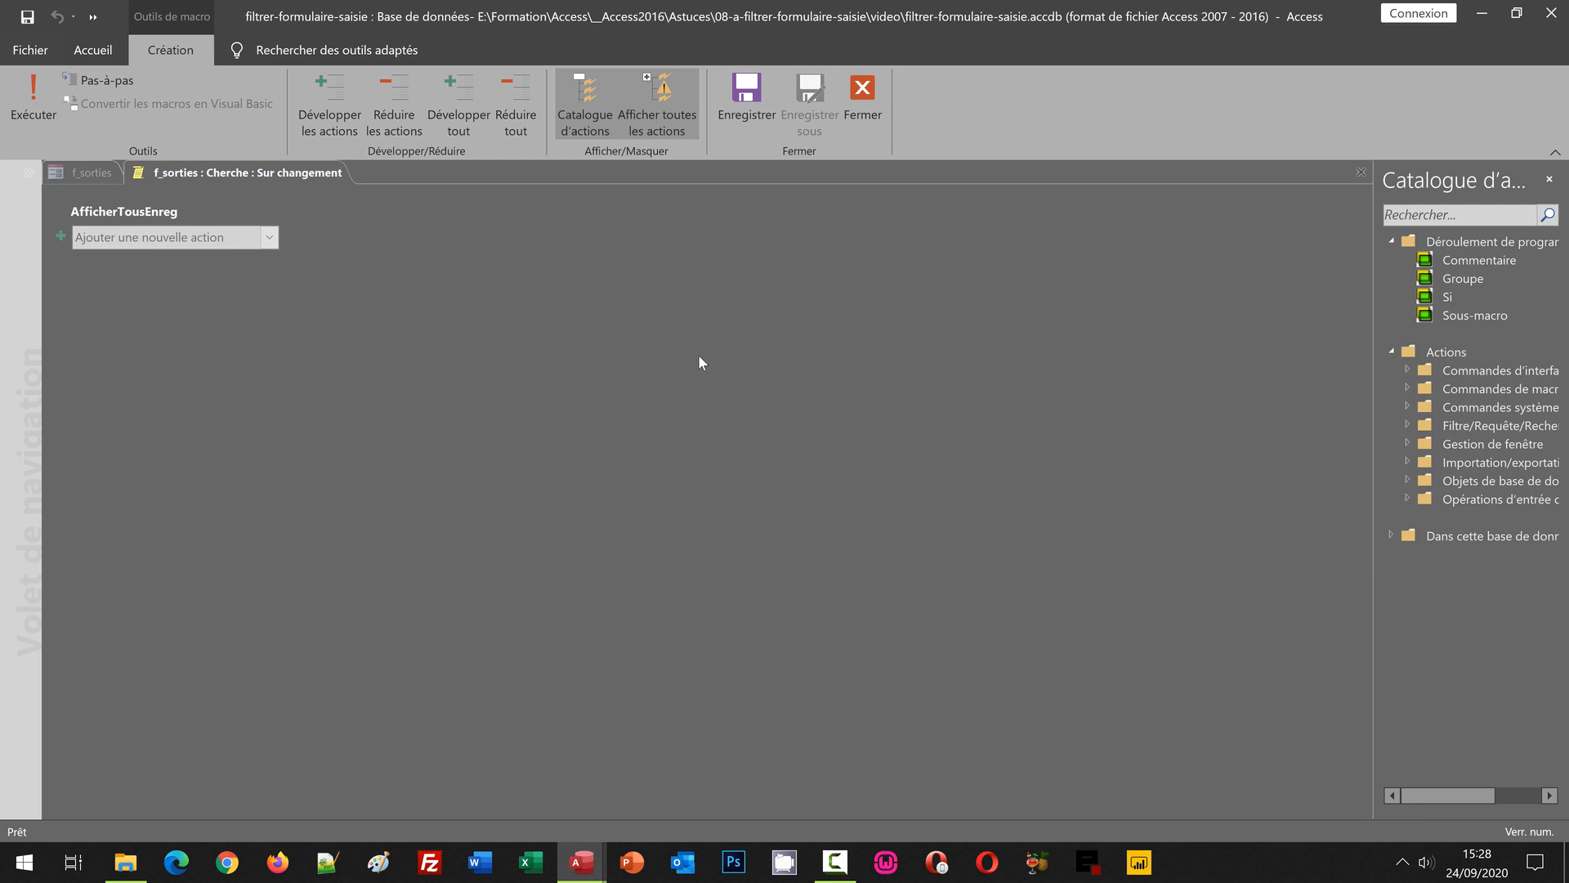
pyautogui.click(269, 239)
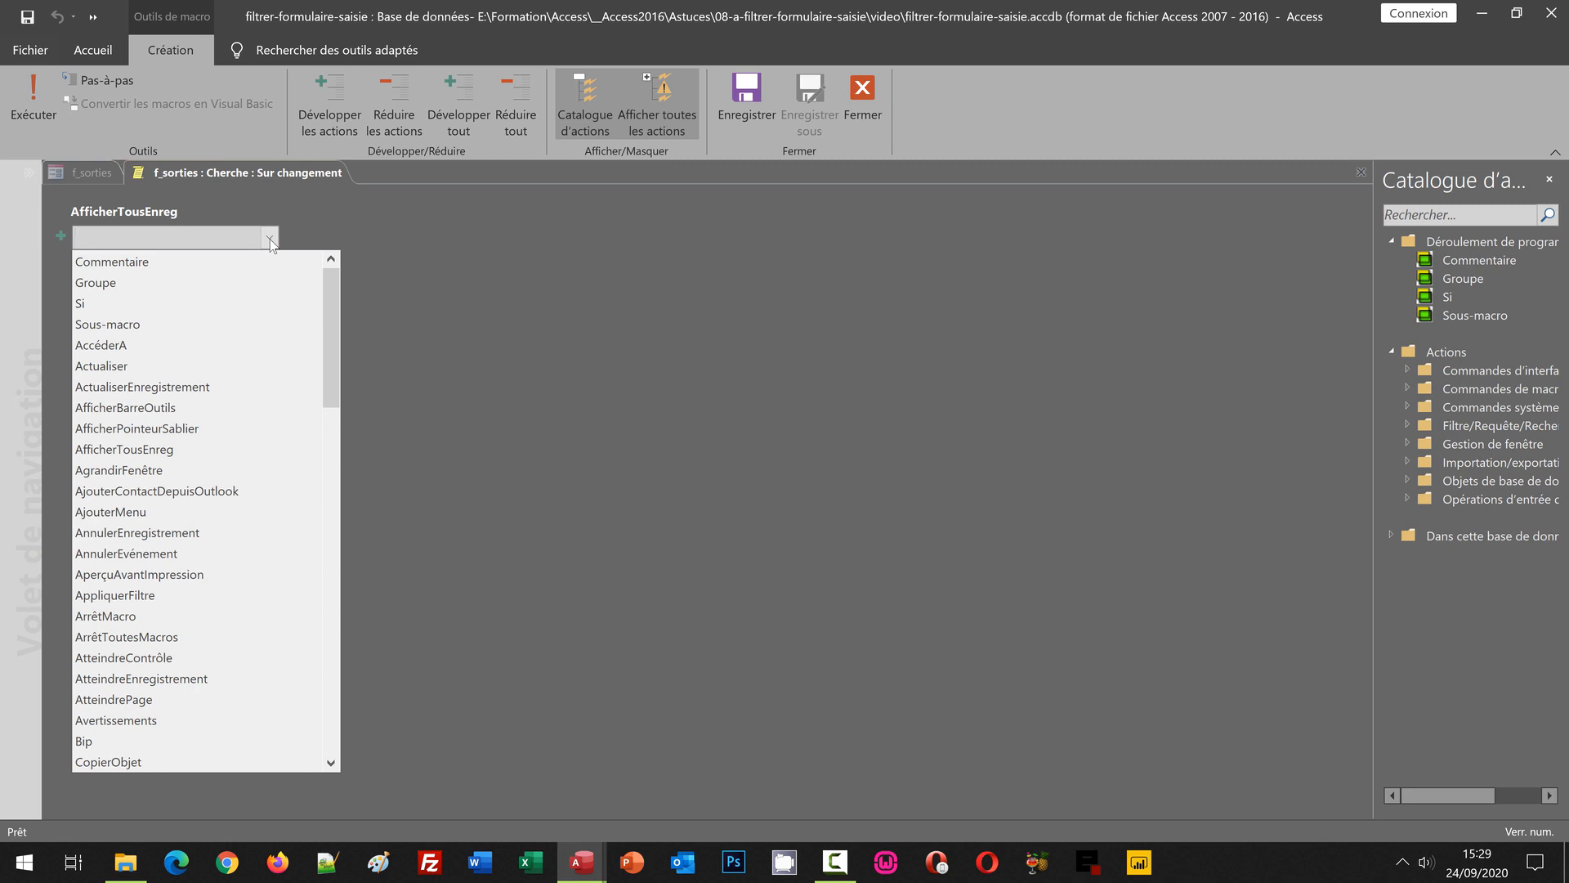
pyautogui.click(157, 661)
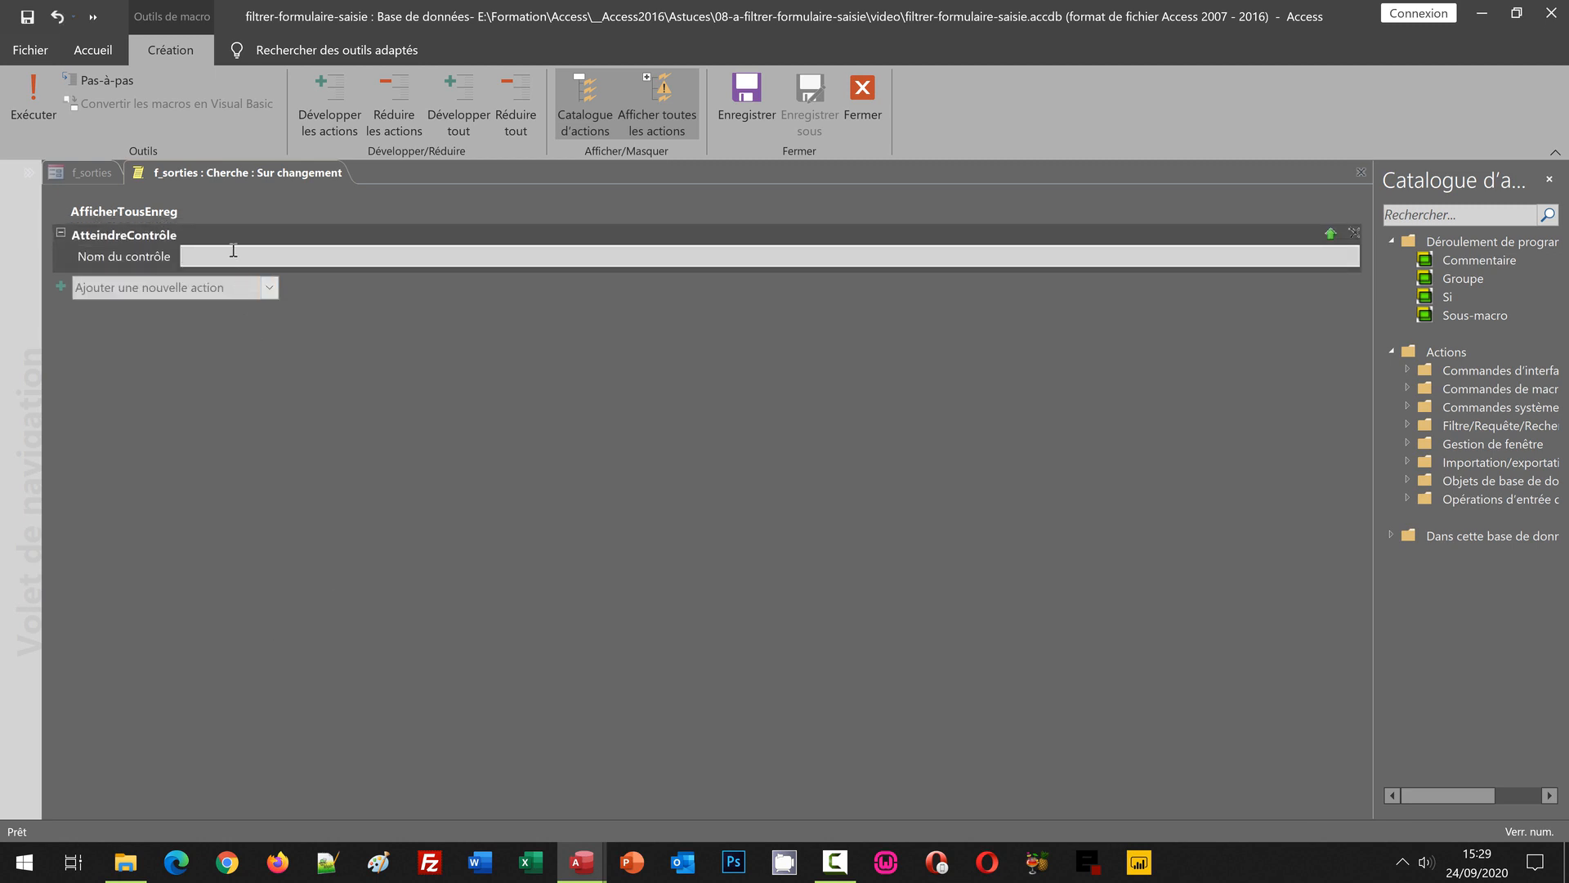
pyautogui.write('Cherche')
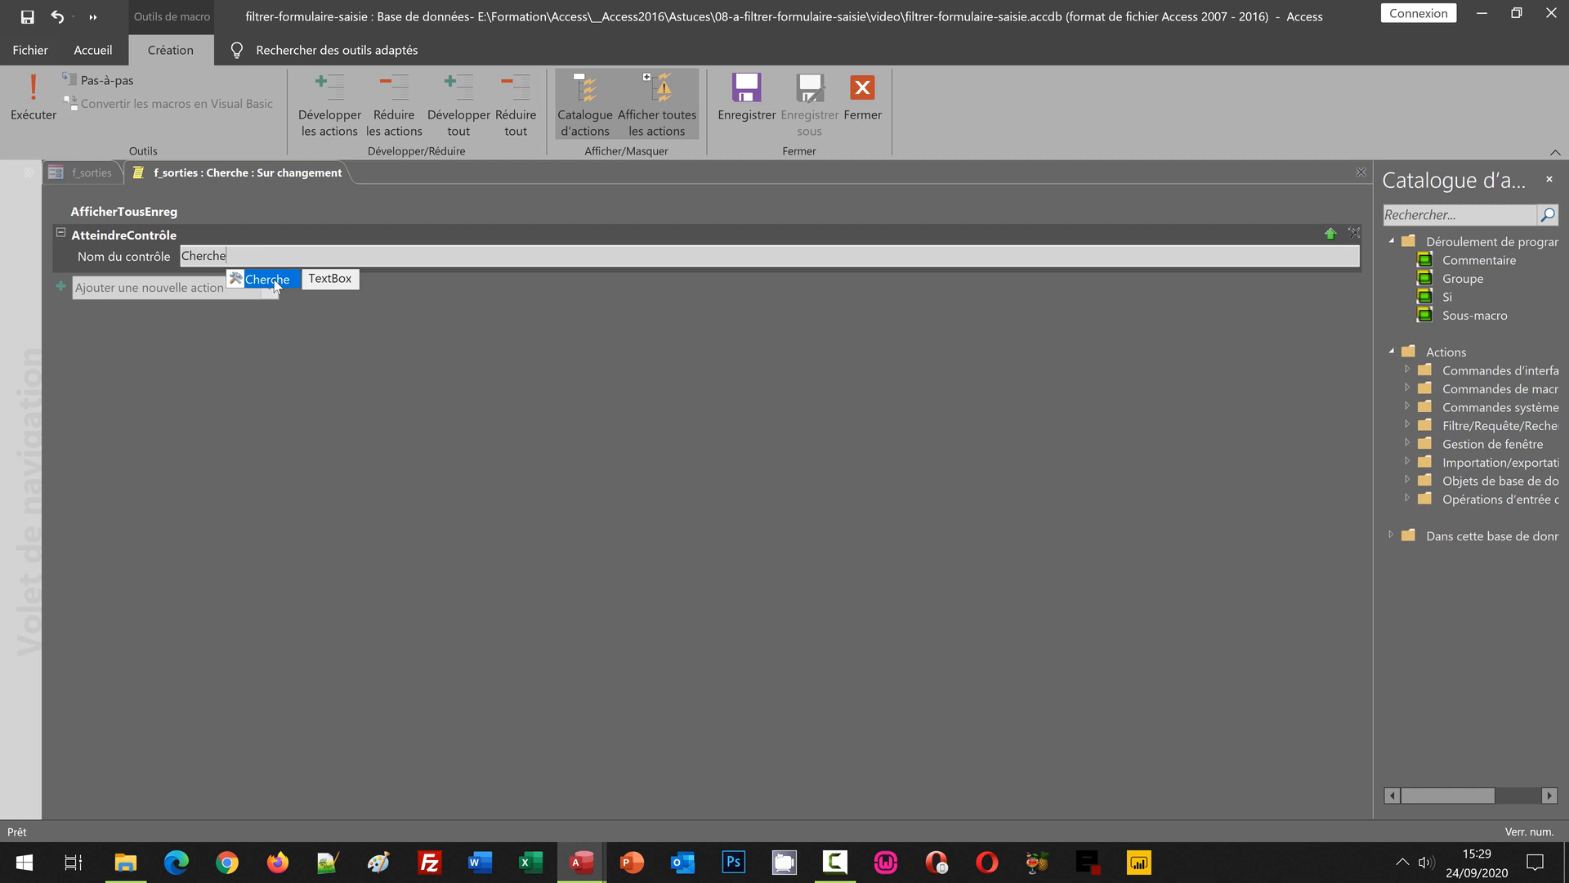
pyautogui.click(407, 378)
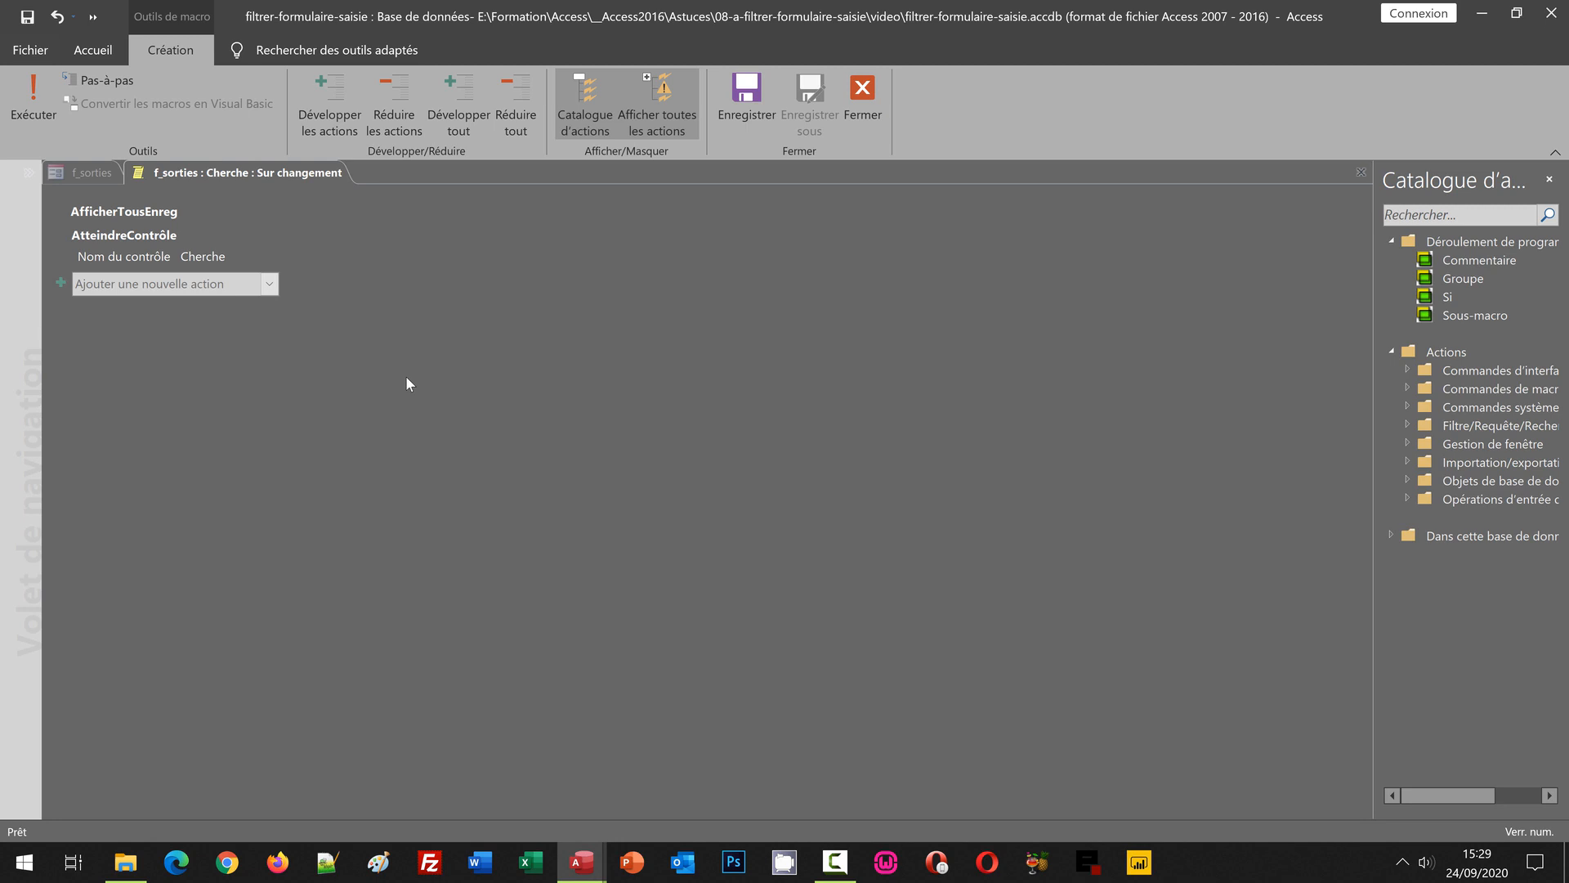
# - Add an EnvoiTouches action with the keys {F2}, saving and closing the macro
pyautogui.click(269, 285)
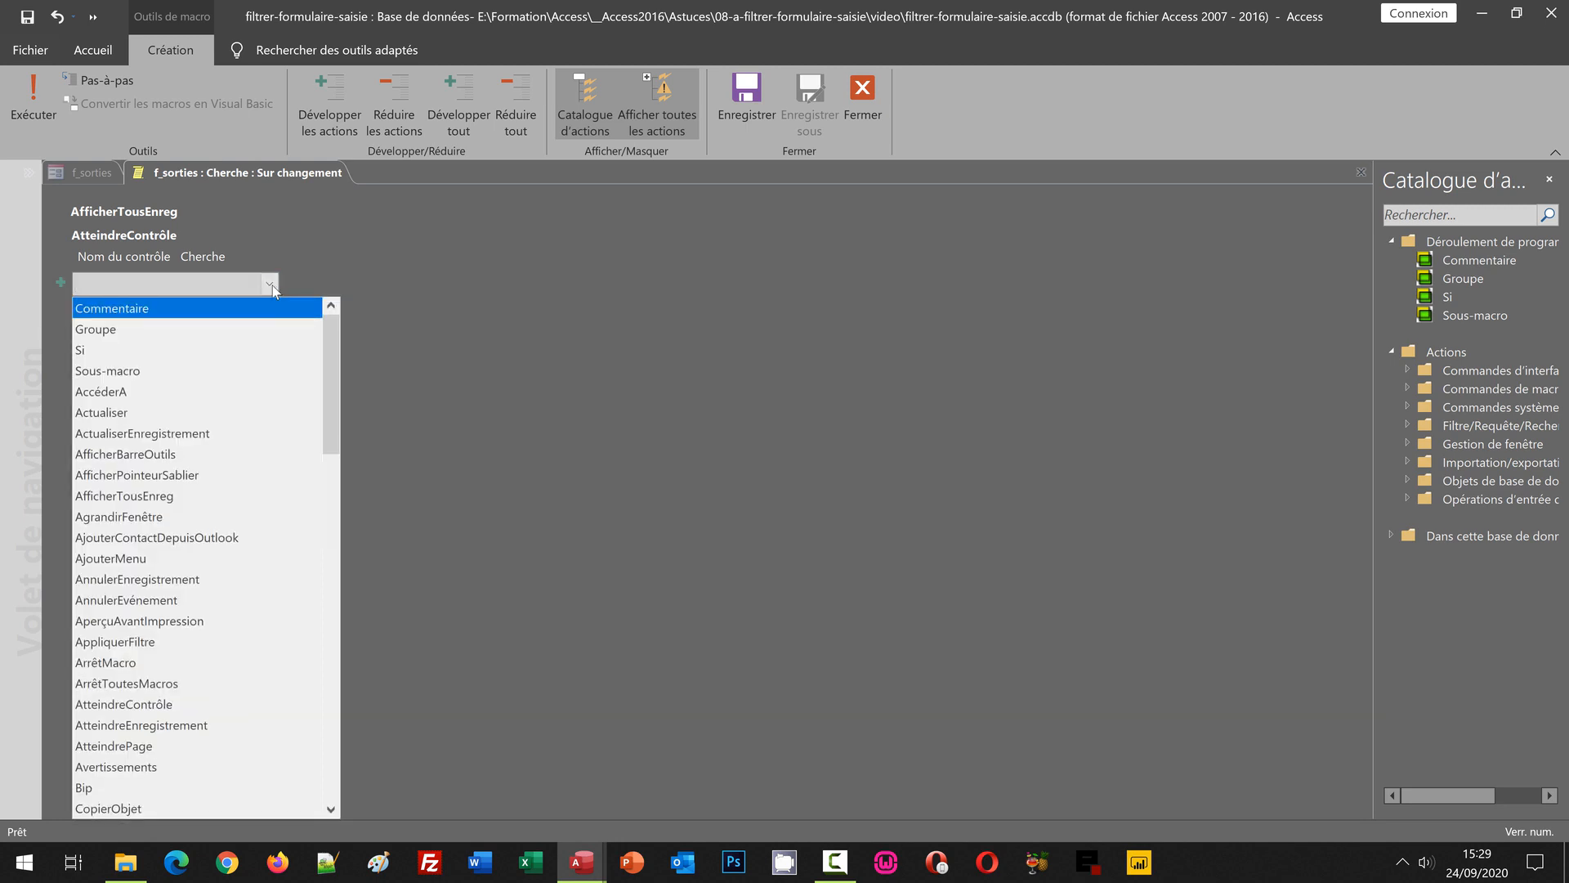
pyautogui.write('EnvoiTouches')
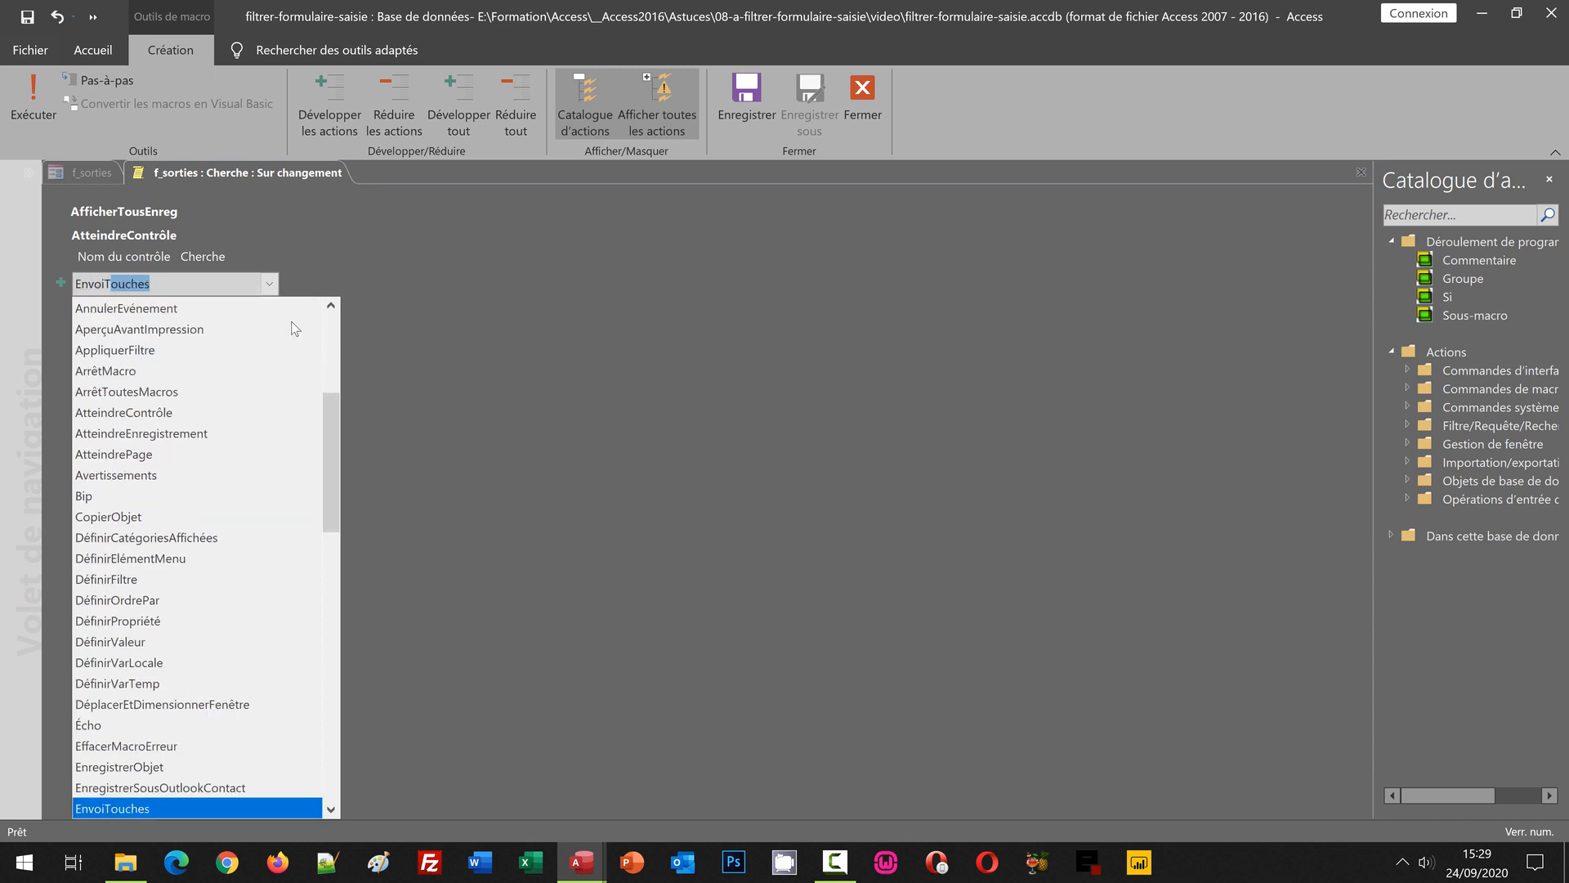
pyautogui.click(163, 810)
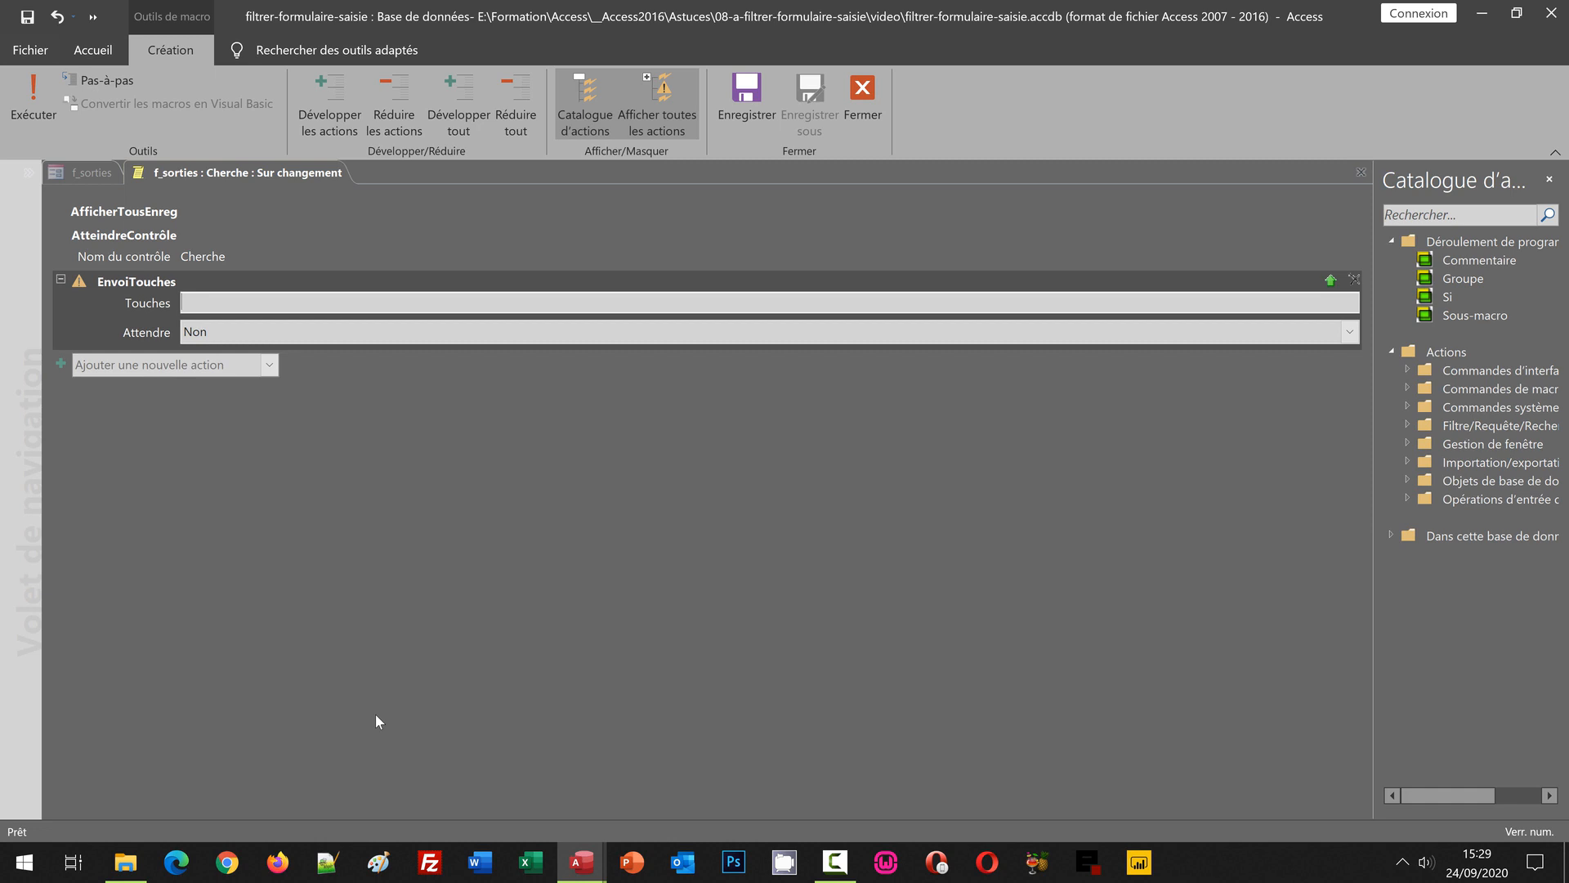
pyautogui.click(196, 297)
pyautogui.write('{F2}')
pyautogui.click(384, 500)
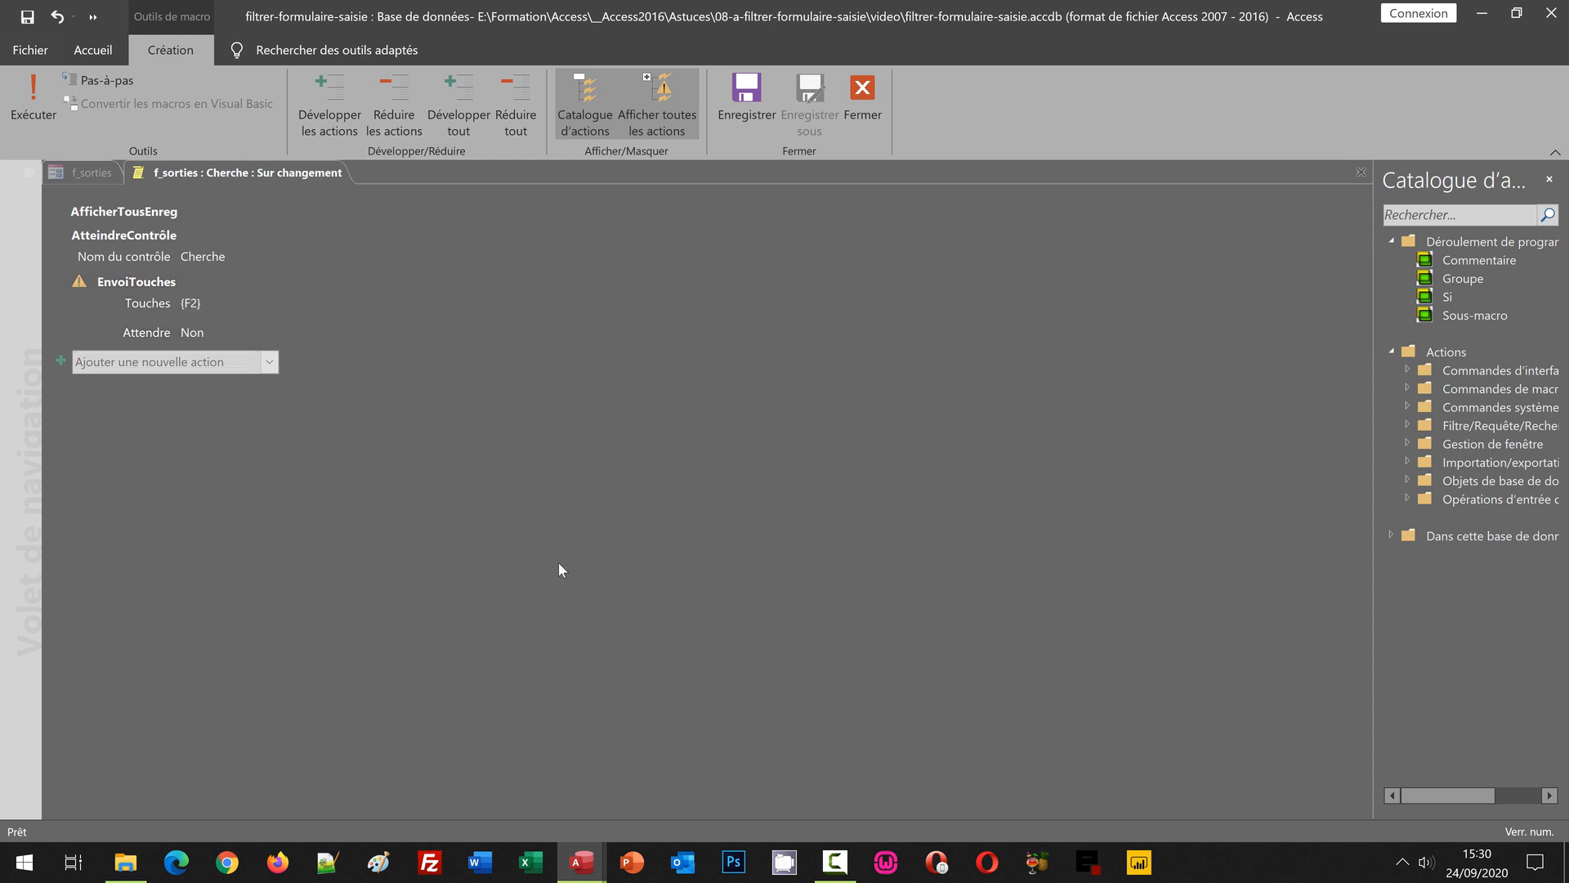
pyautogui.click(743, 116)
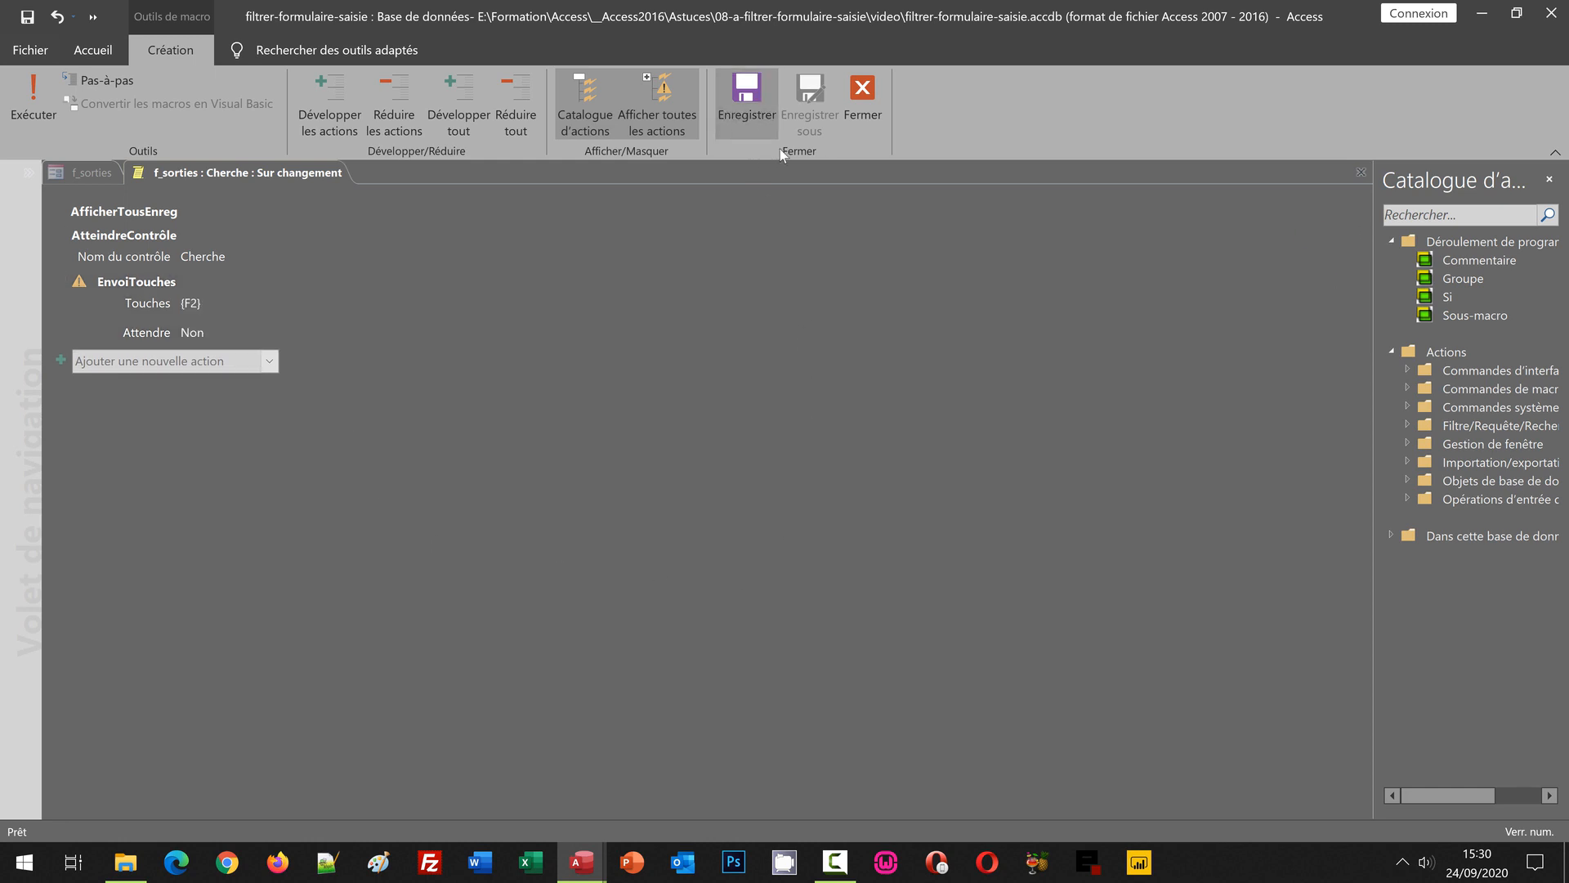
pyautogui.click(864, 115)
# - Close and reopen the f_sorties form, and test the live filter by searching for "domai"
pyautogui.click(779, 657)
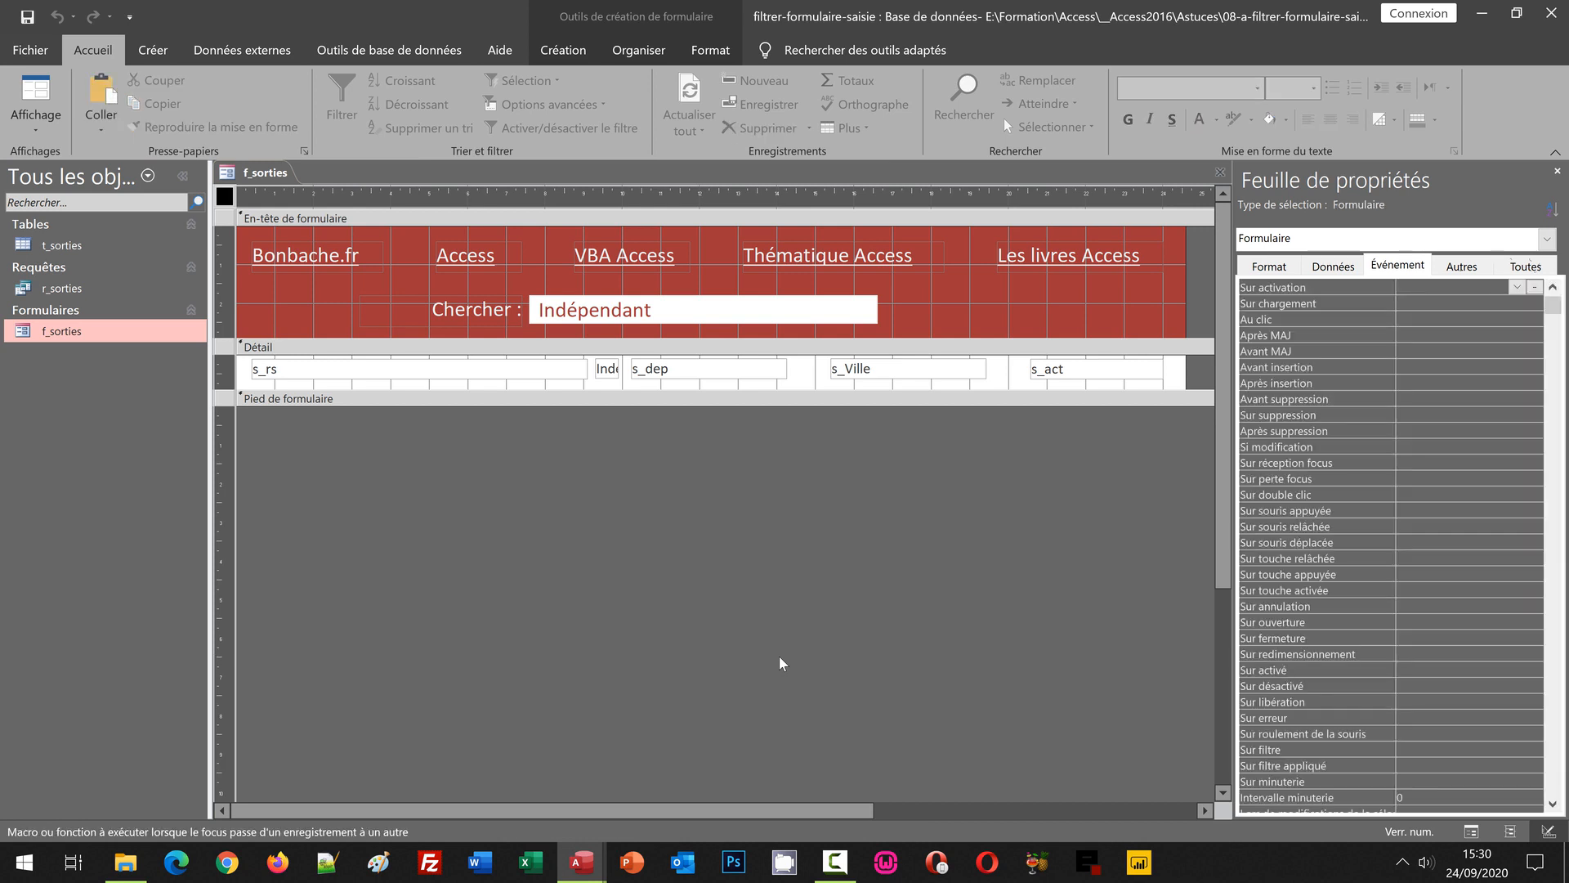
pyautogui.click(1221, 173)
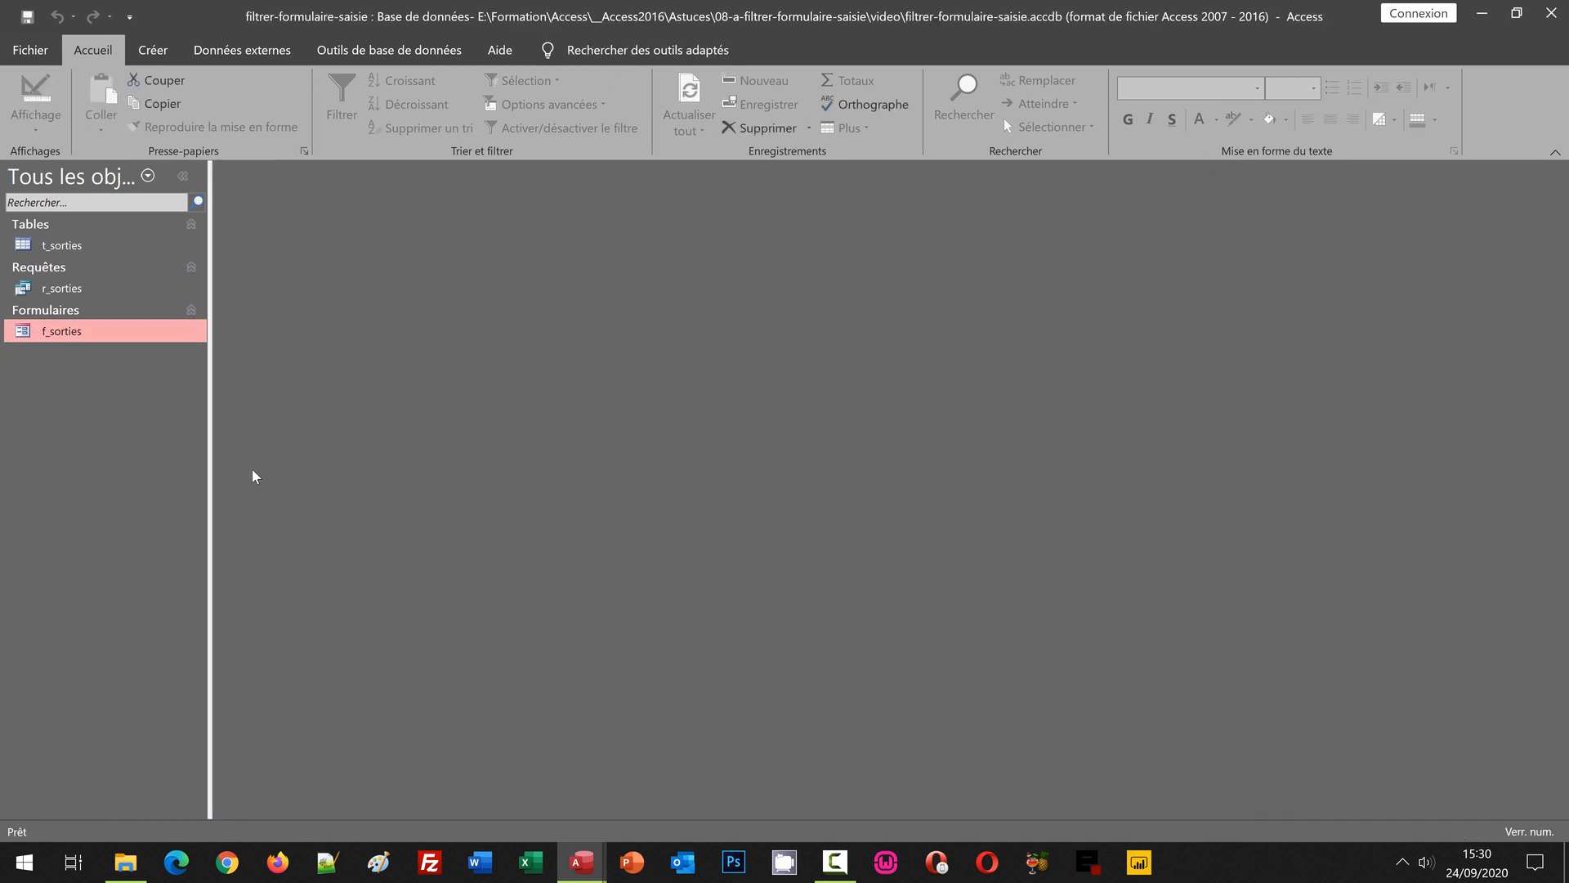
pyautogui.doubleClick(49, 331)
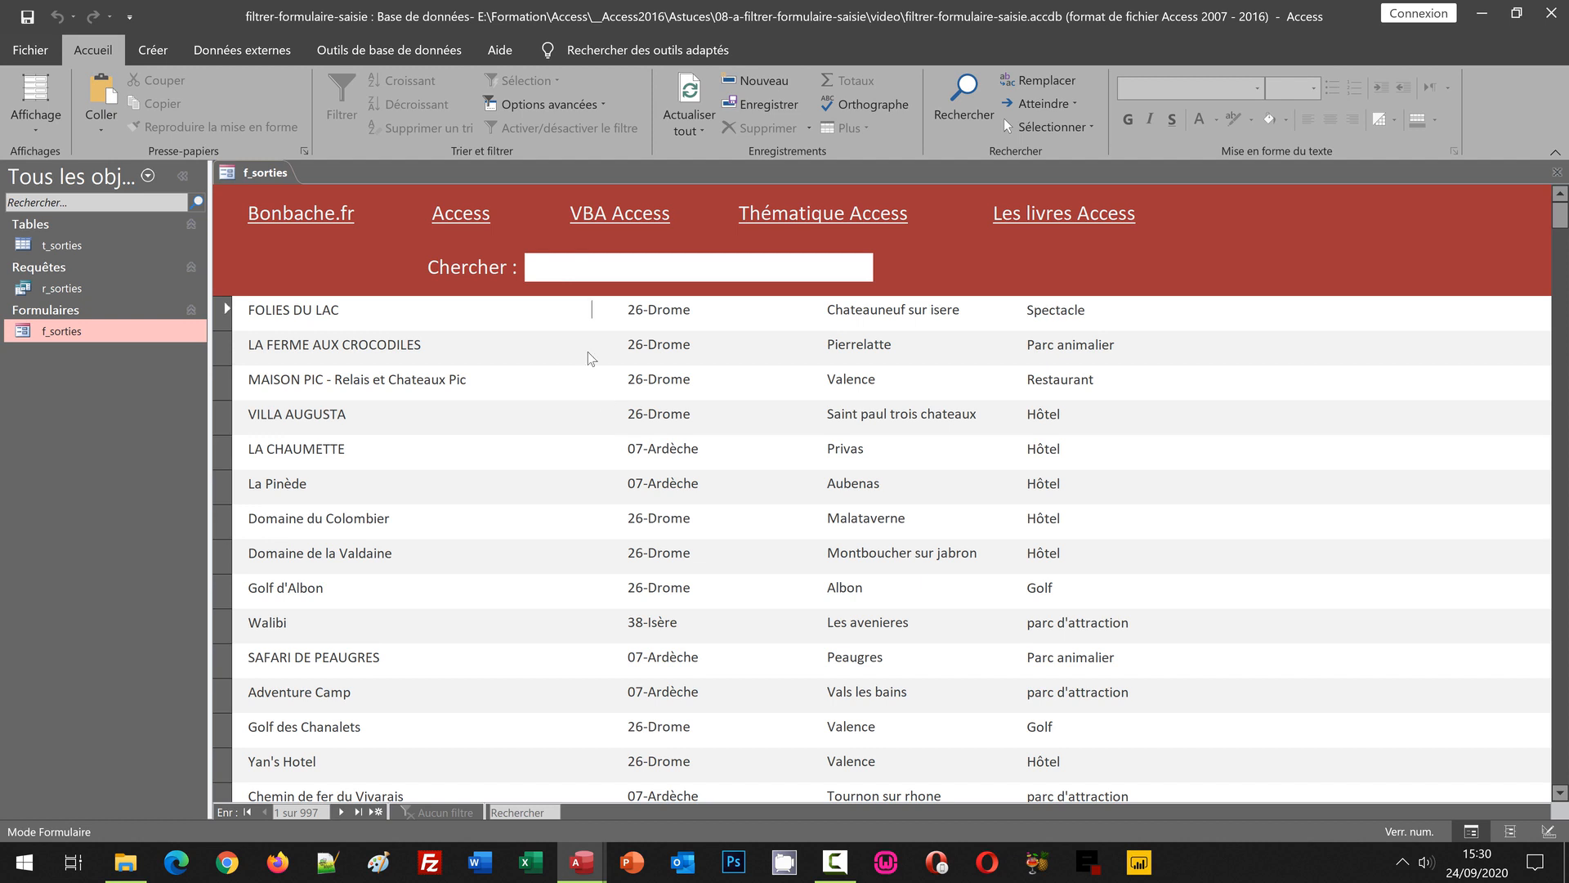
pyautogui.click(559, 270)
pyautogui.write('dom')
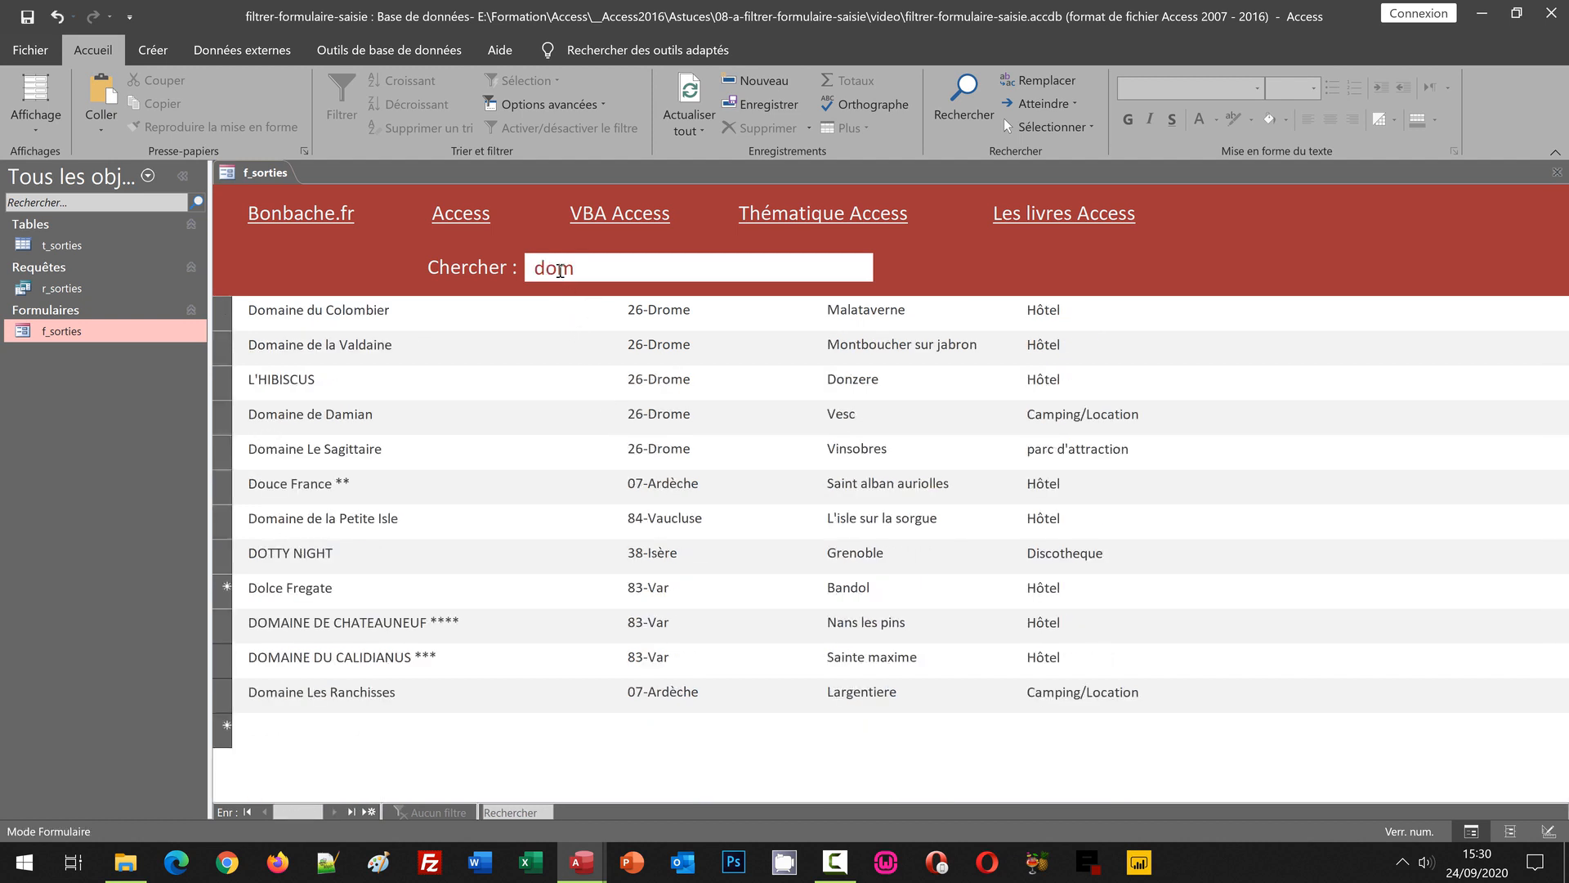
pyautogui.write('ai')
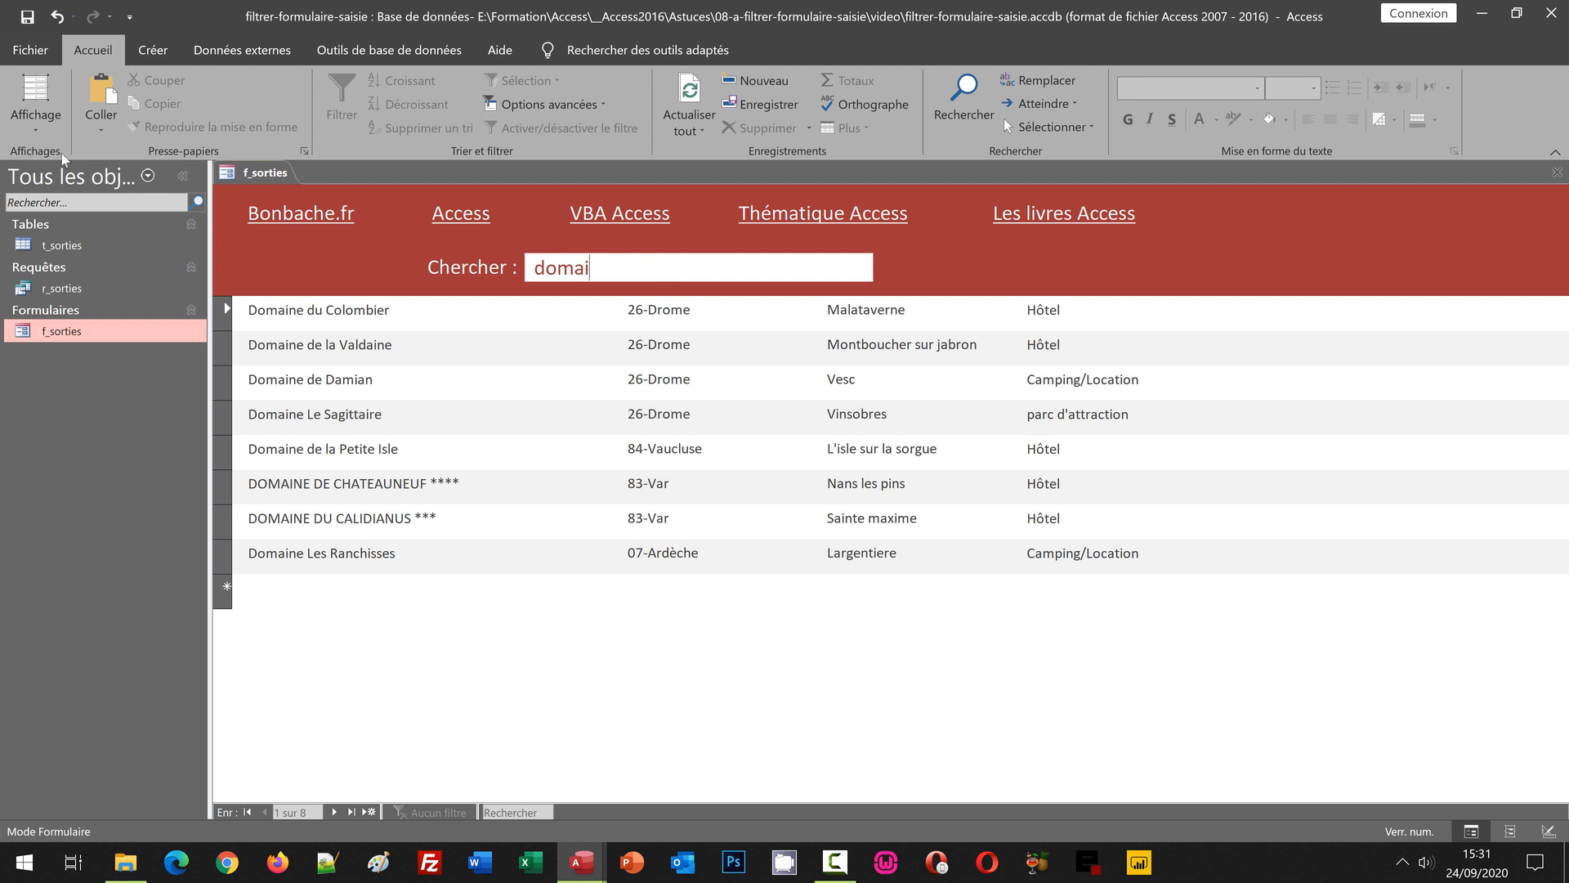
# - Show f_sorties in design view and create a macro for the form's Sur activation event
pyautogui.click(33, 130)
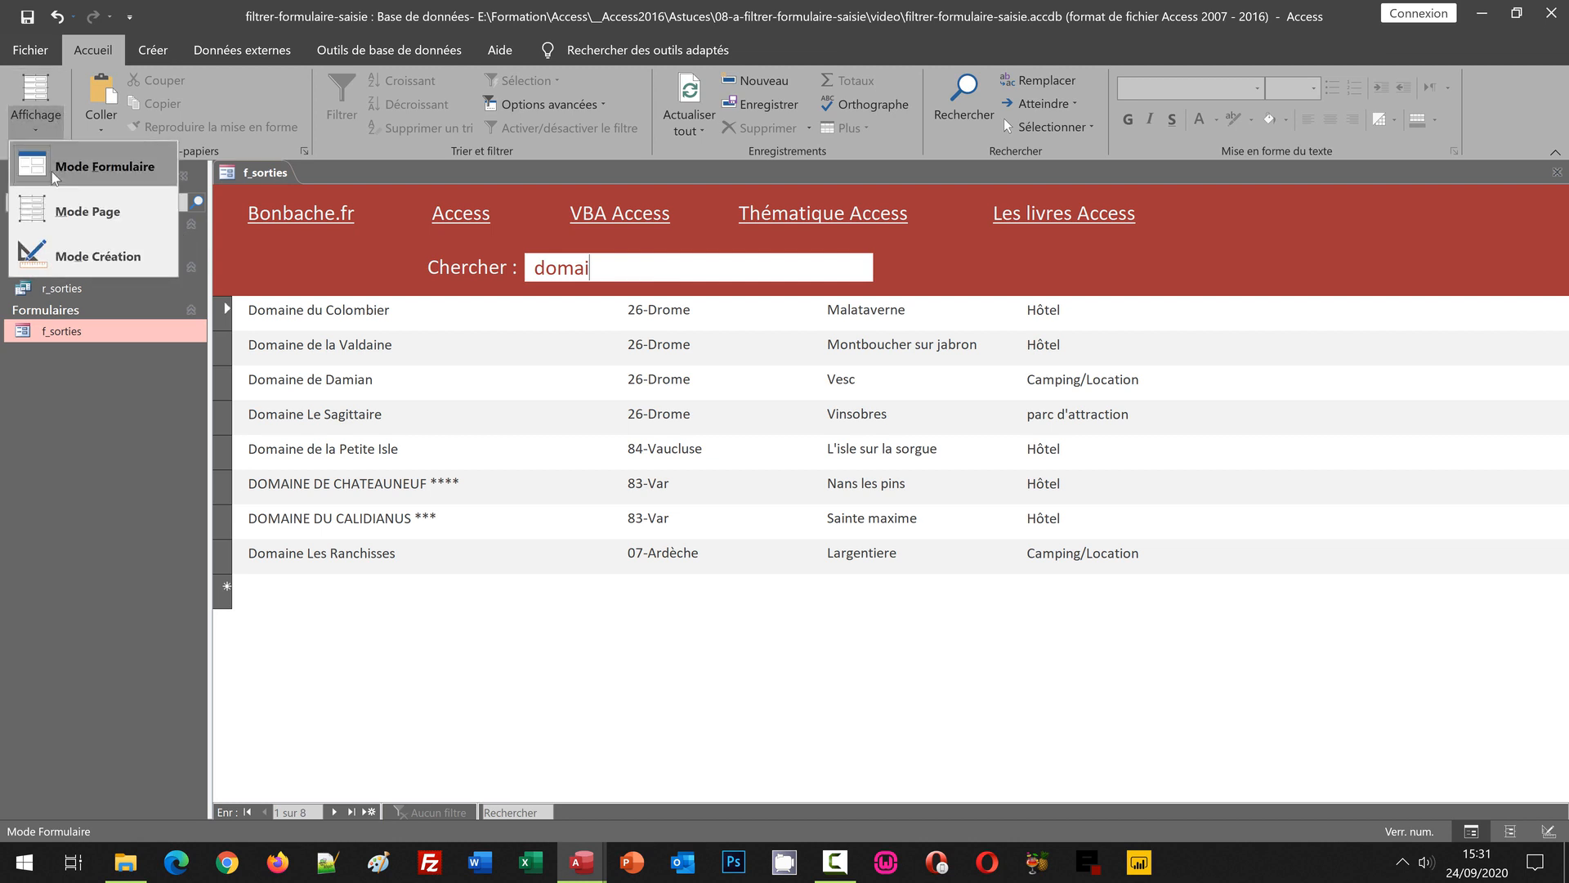
pyautogui.click(74, 256)
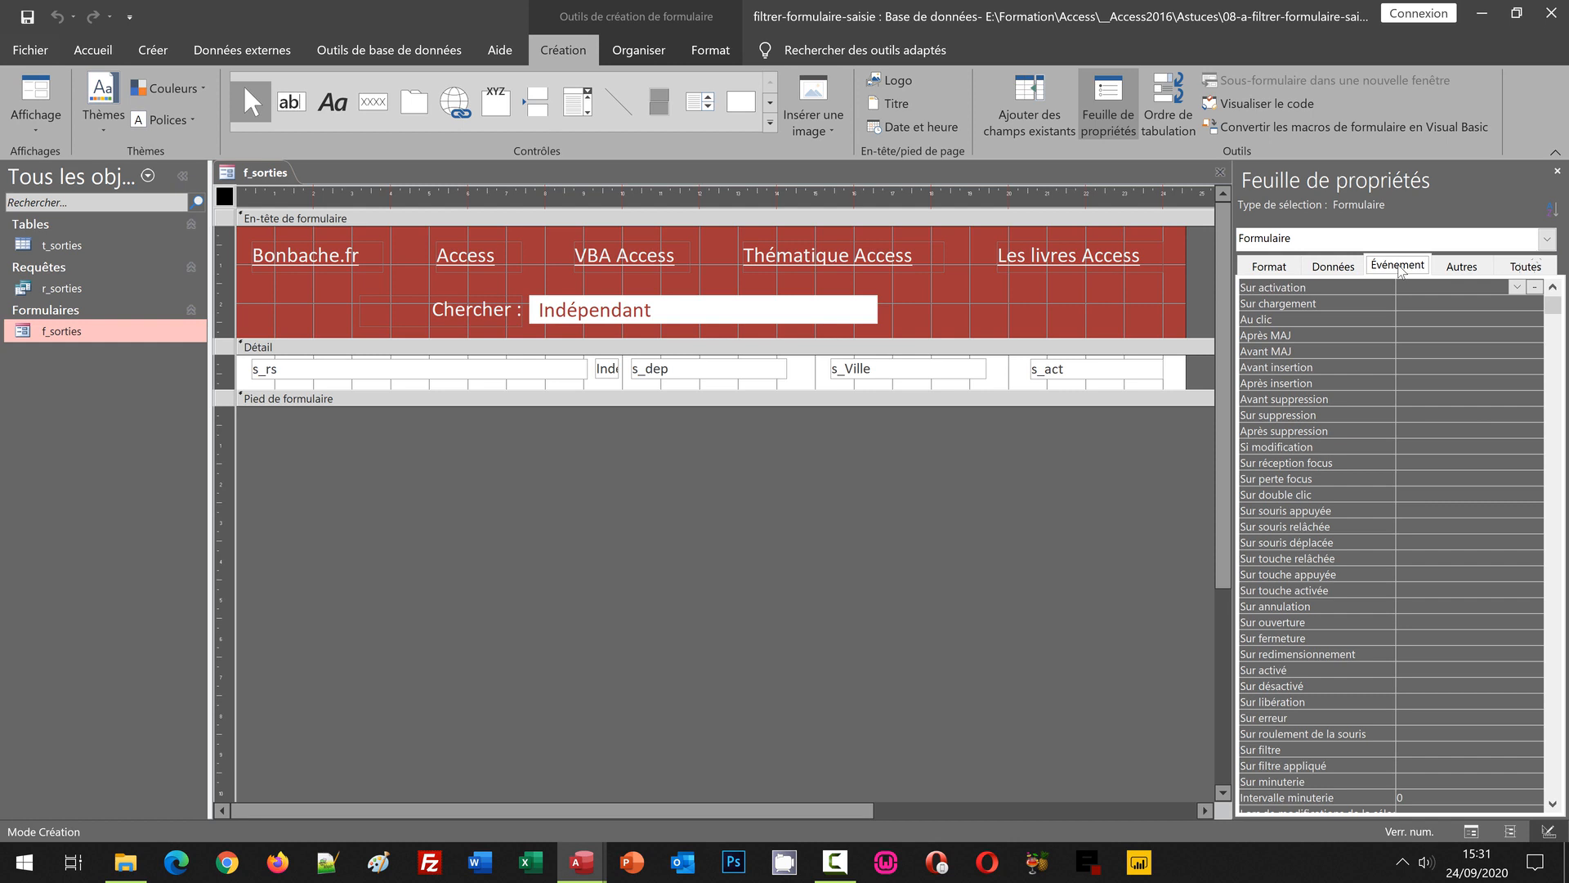
pyautogui.click(1536, 287)
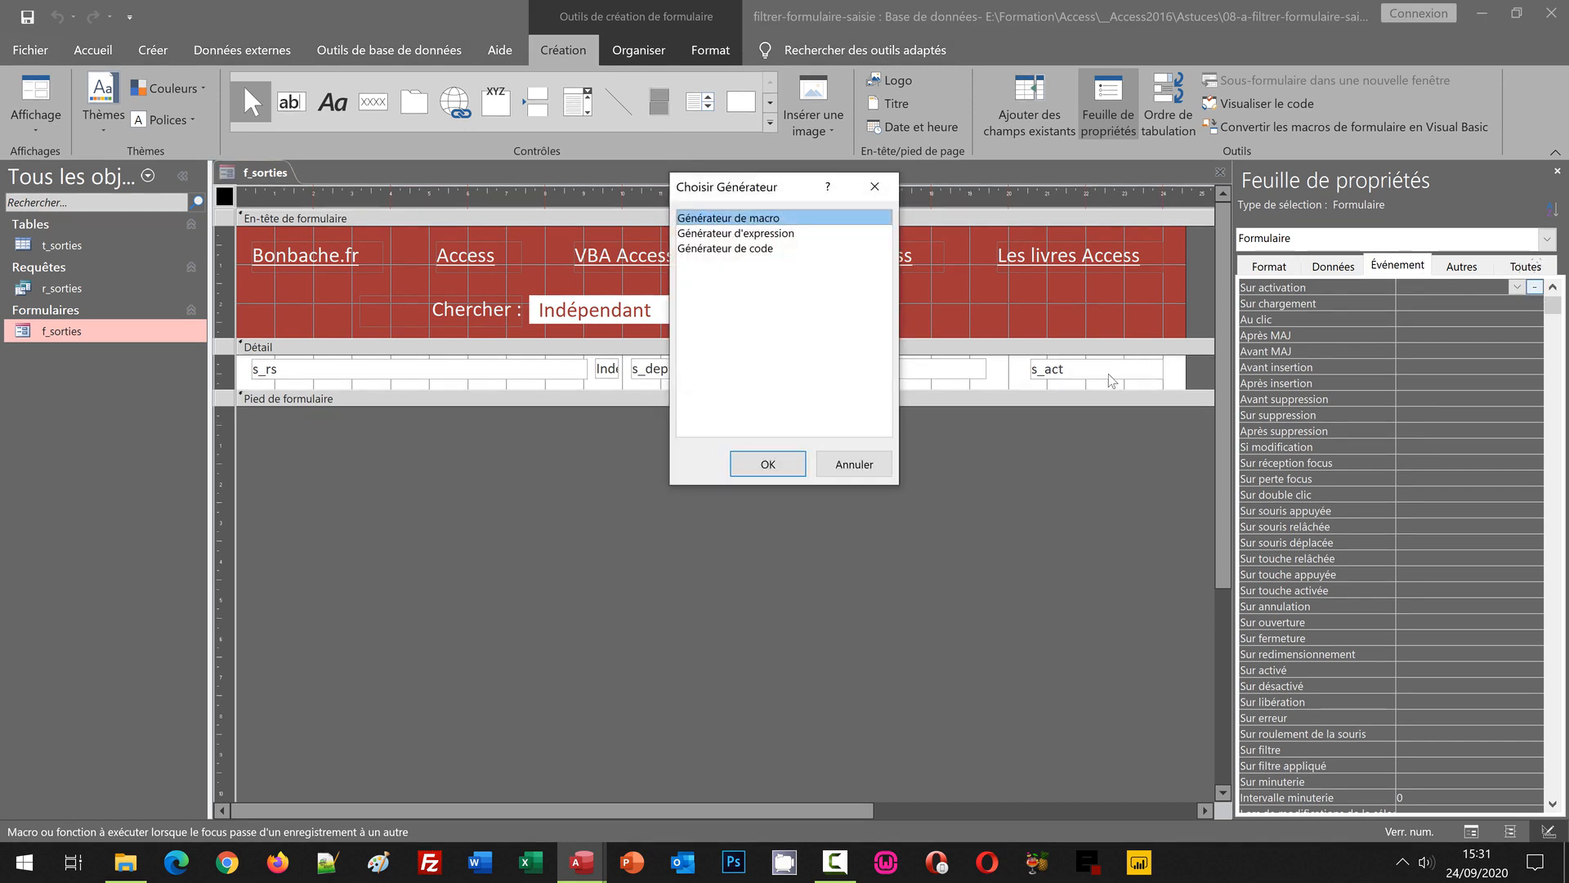
pyautogui.click(768, 465)
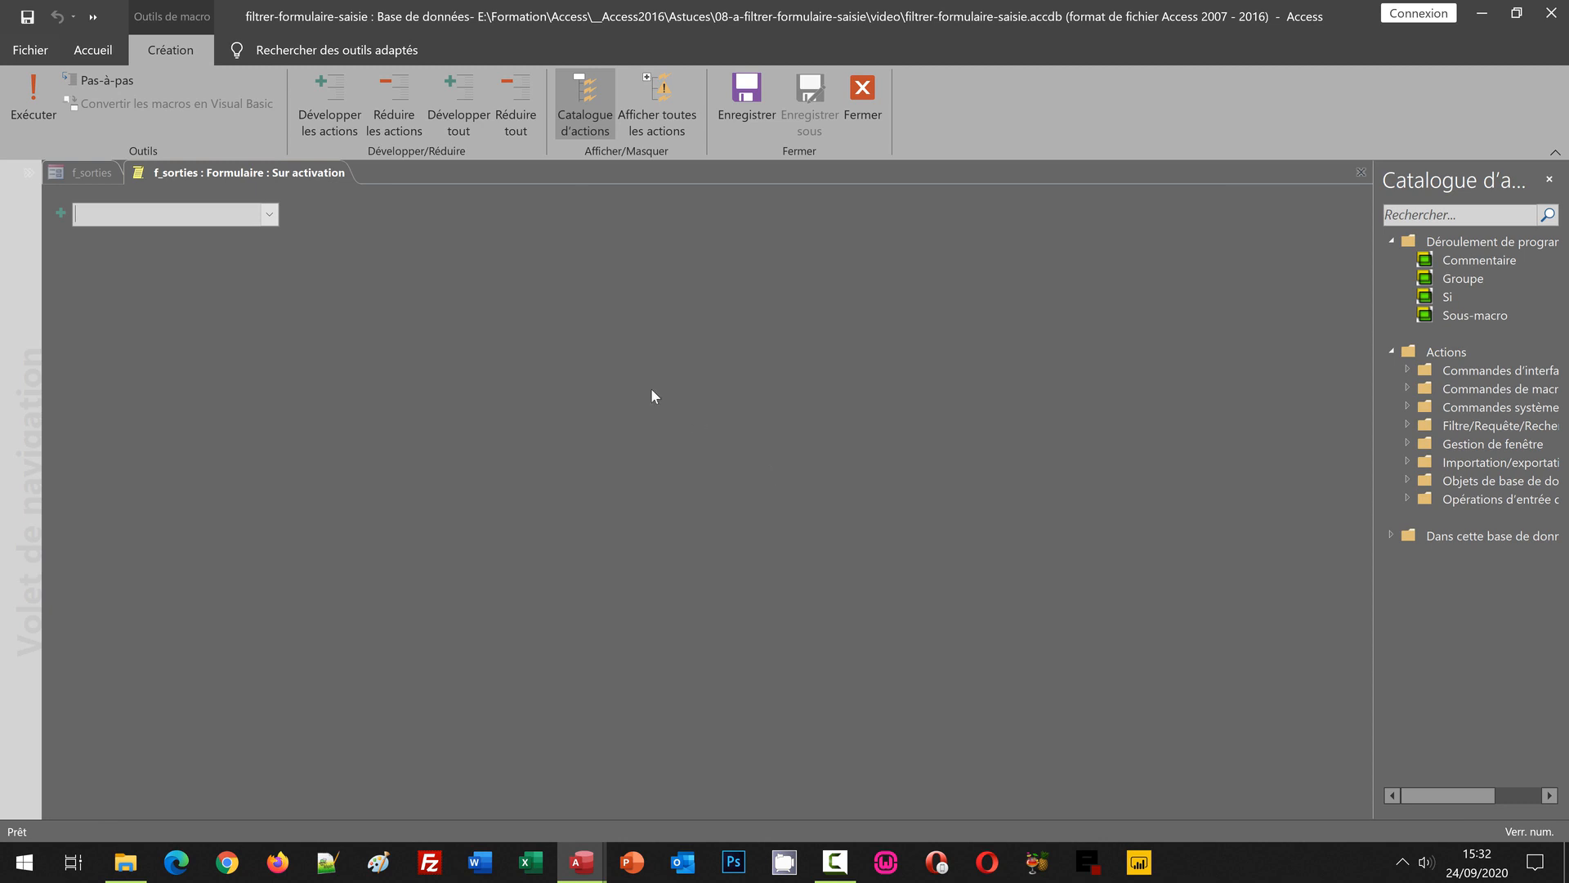
# - Add an AtteindreContrôle action targeting Cherche to the Sur activation macro, saving and closing it
pyautogui.click(270, 216)
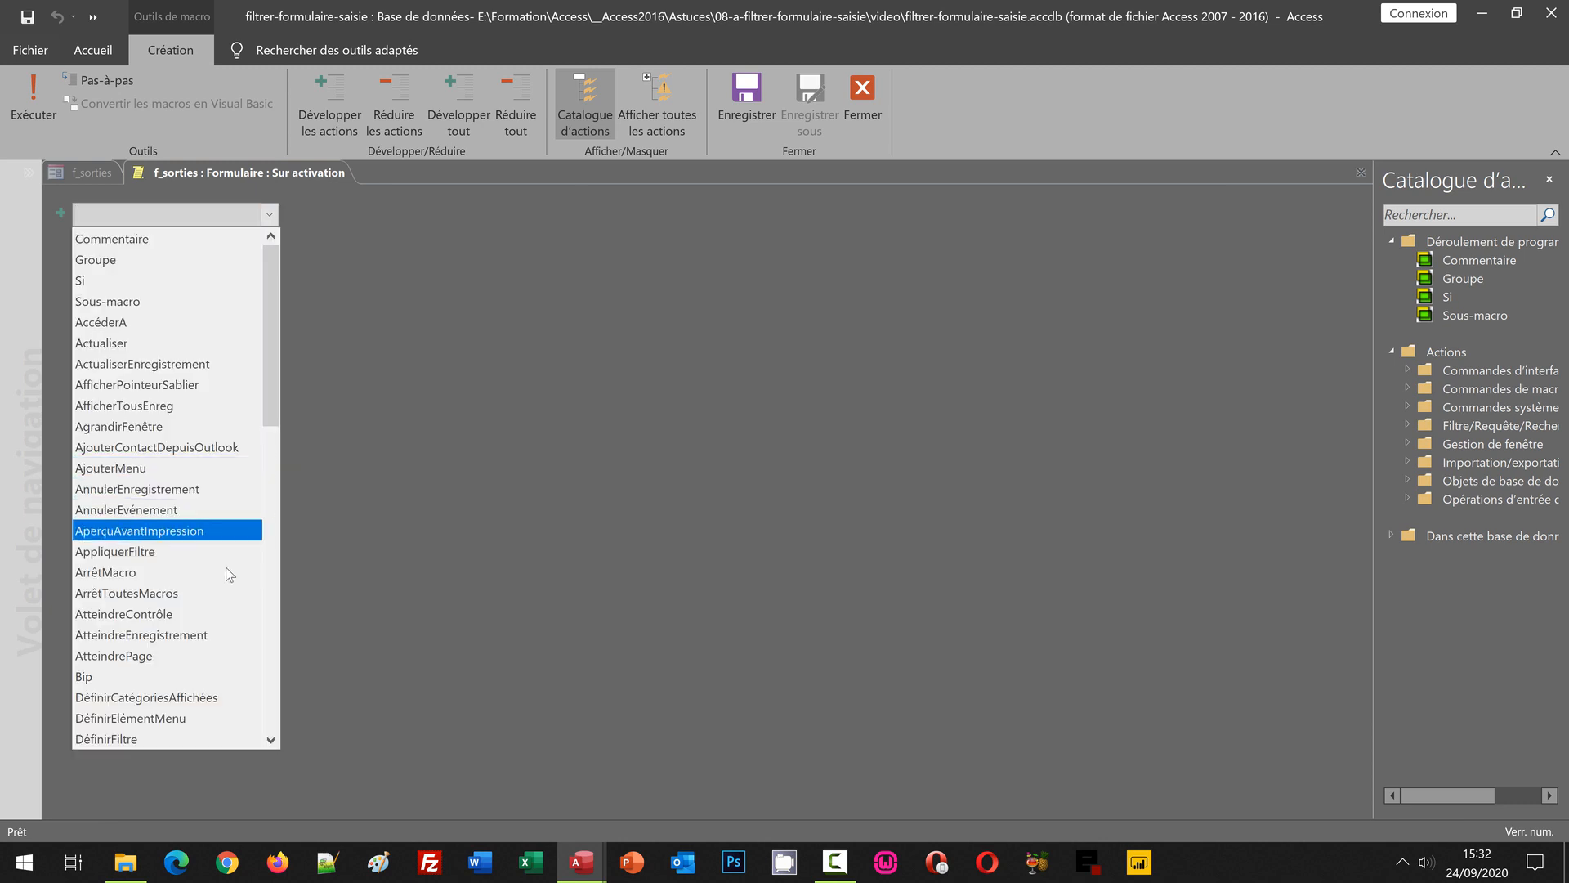
pyautogui.click(188, 615)
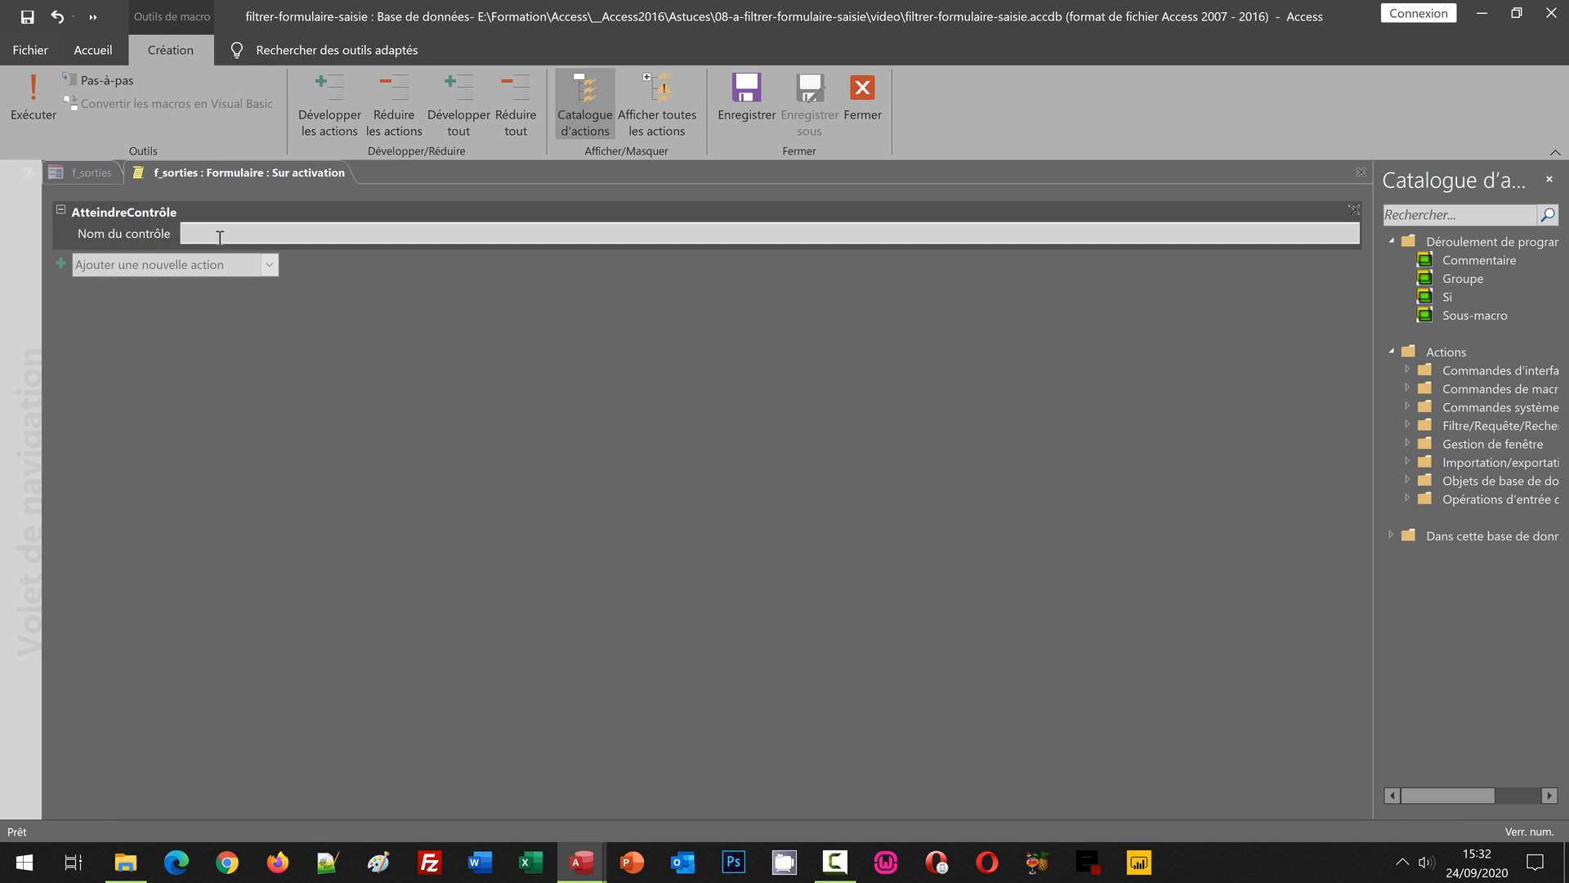
pyautogui.write('Cherche')
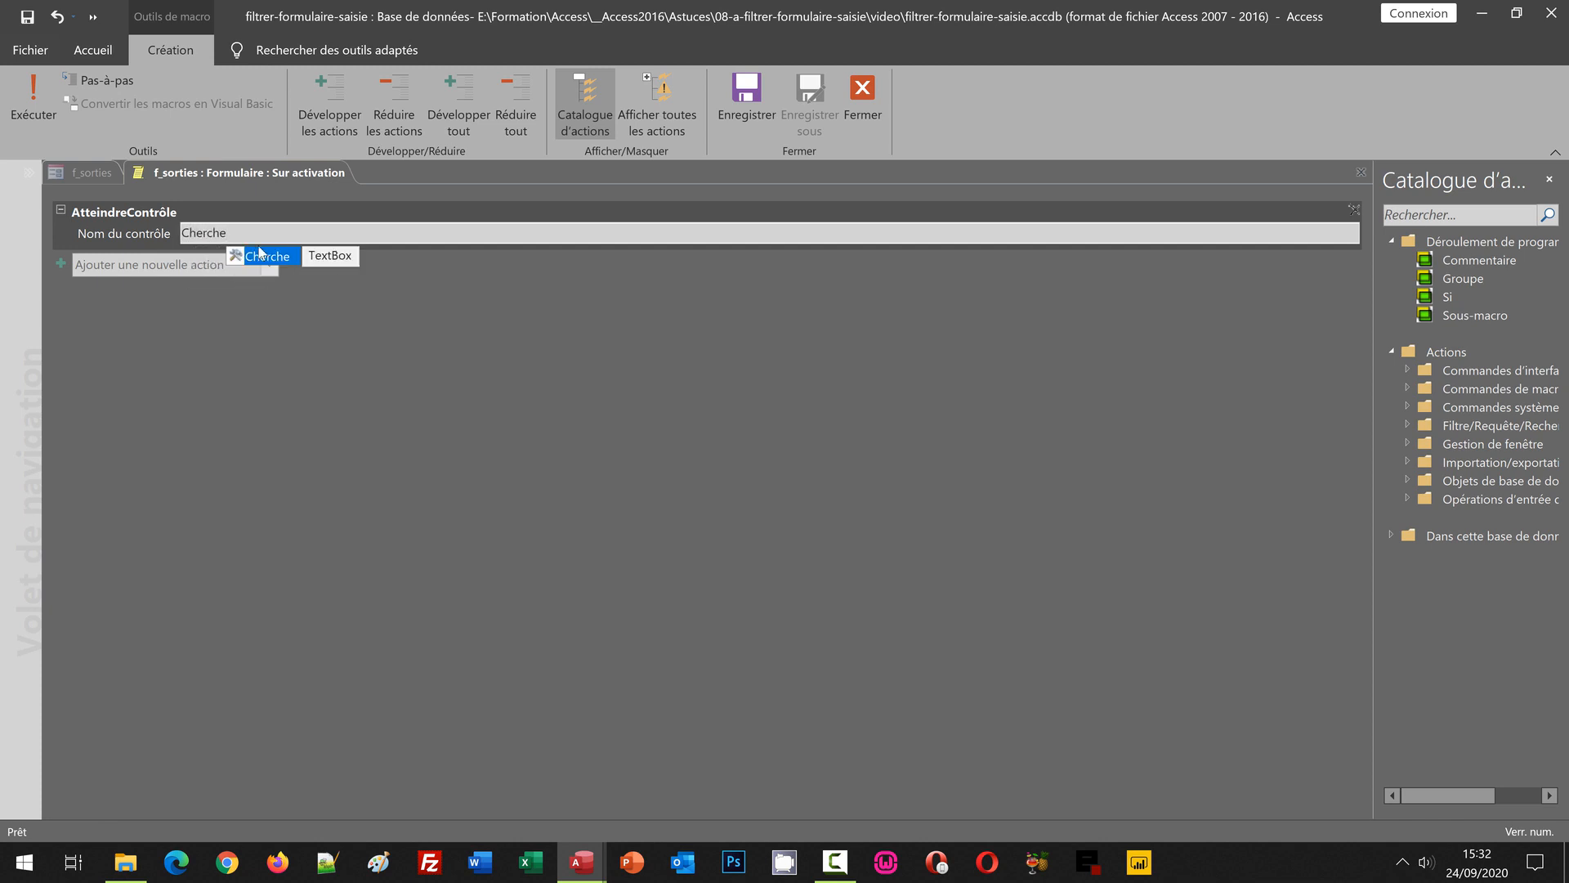
pyautogui.click(333, 372)
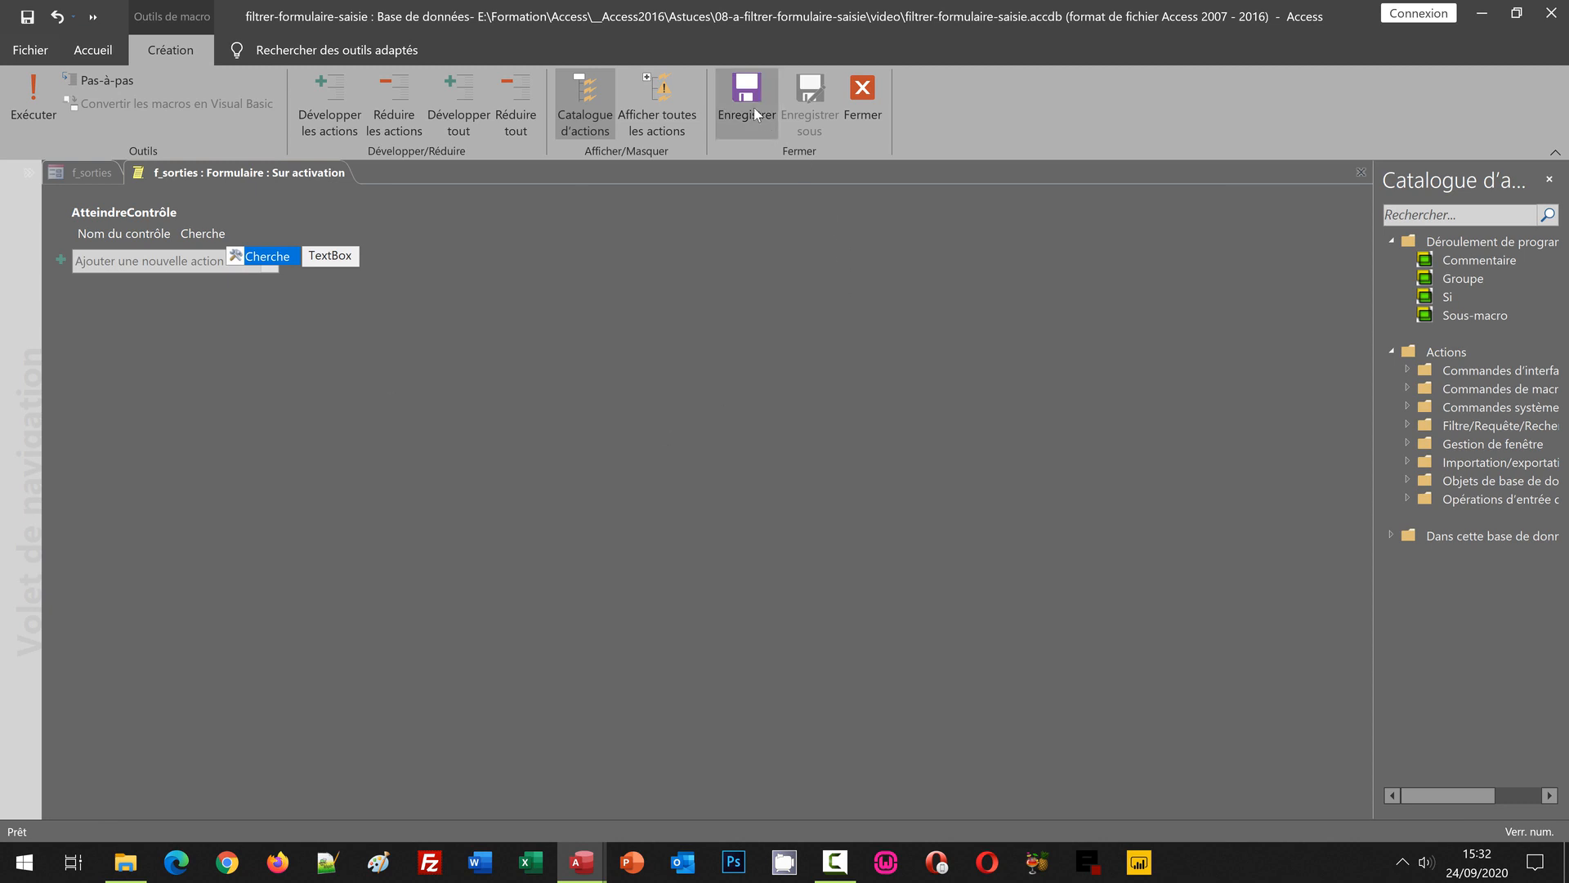
pyautogui.click(855, 125)
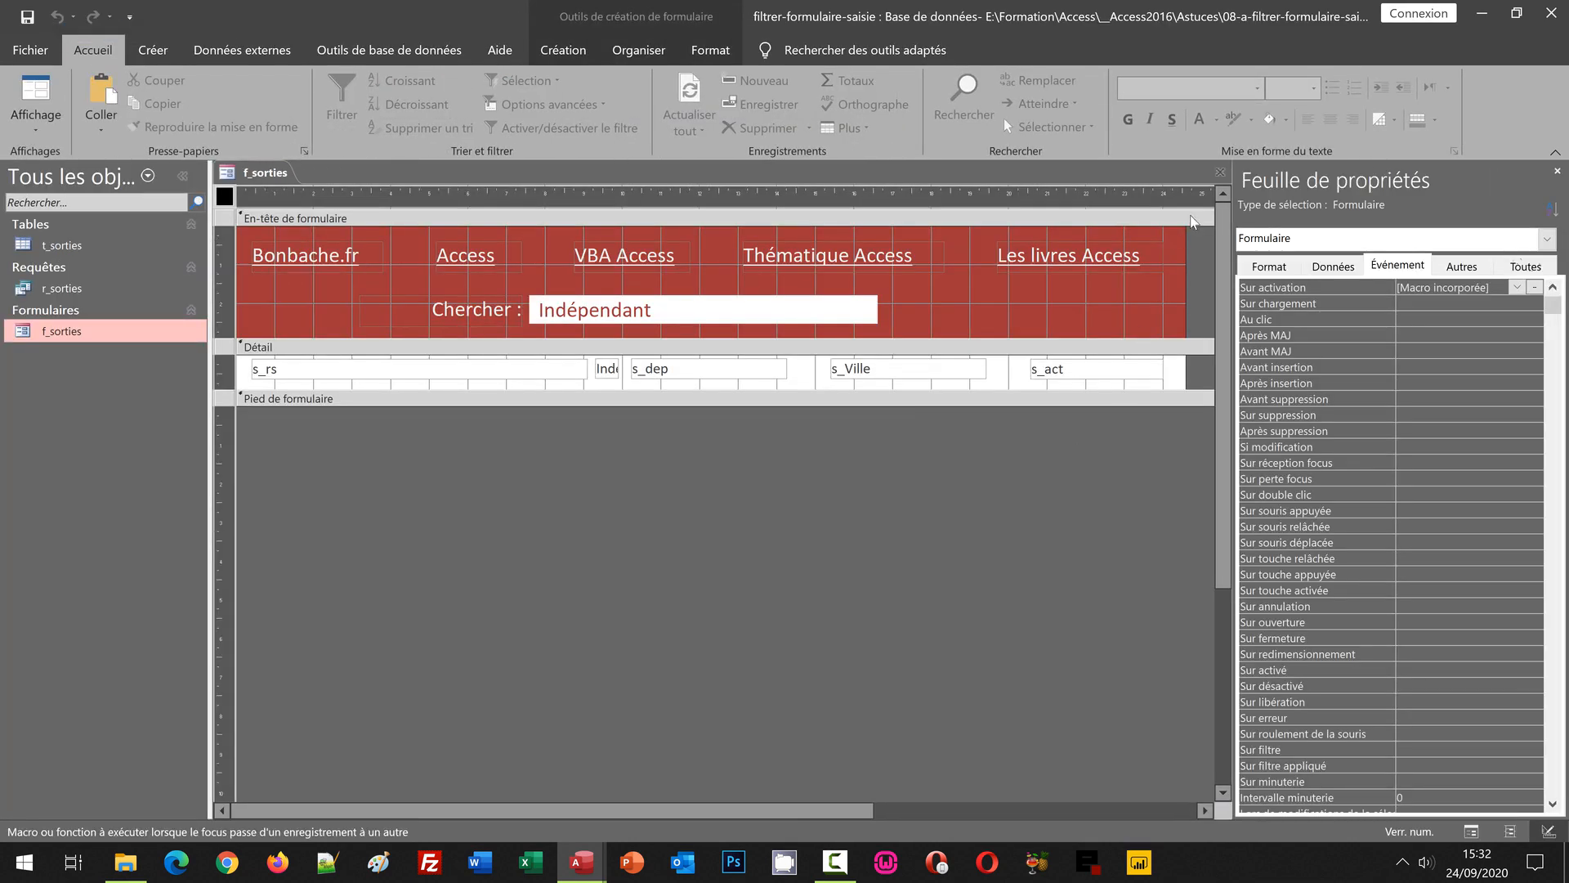
# - Close and reopen the f_sorties form, and test the live filter with "do" and "cre"
pyautogui.click(1219, 172)
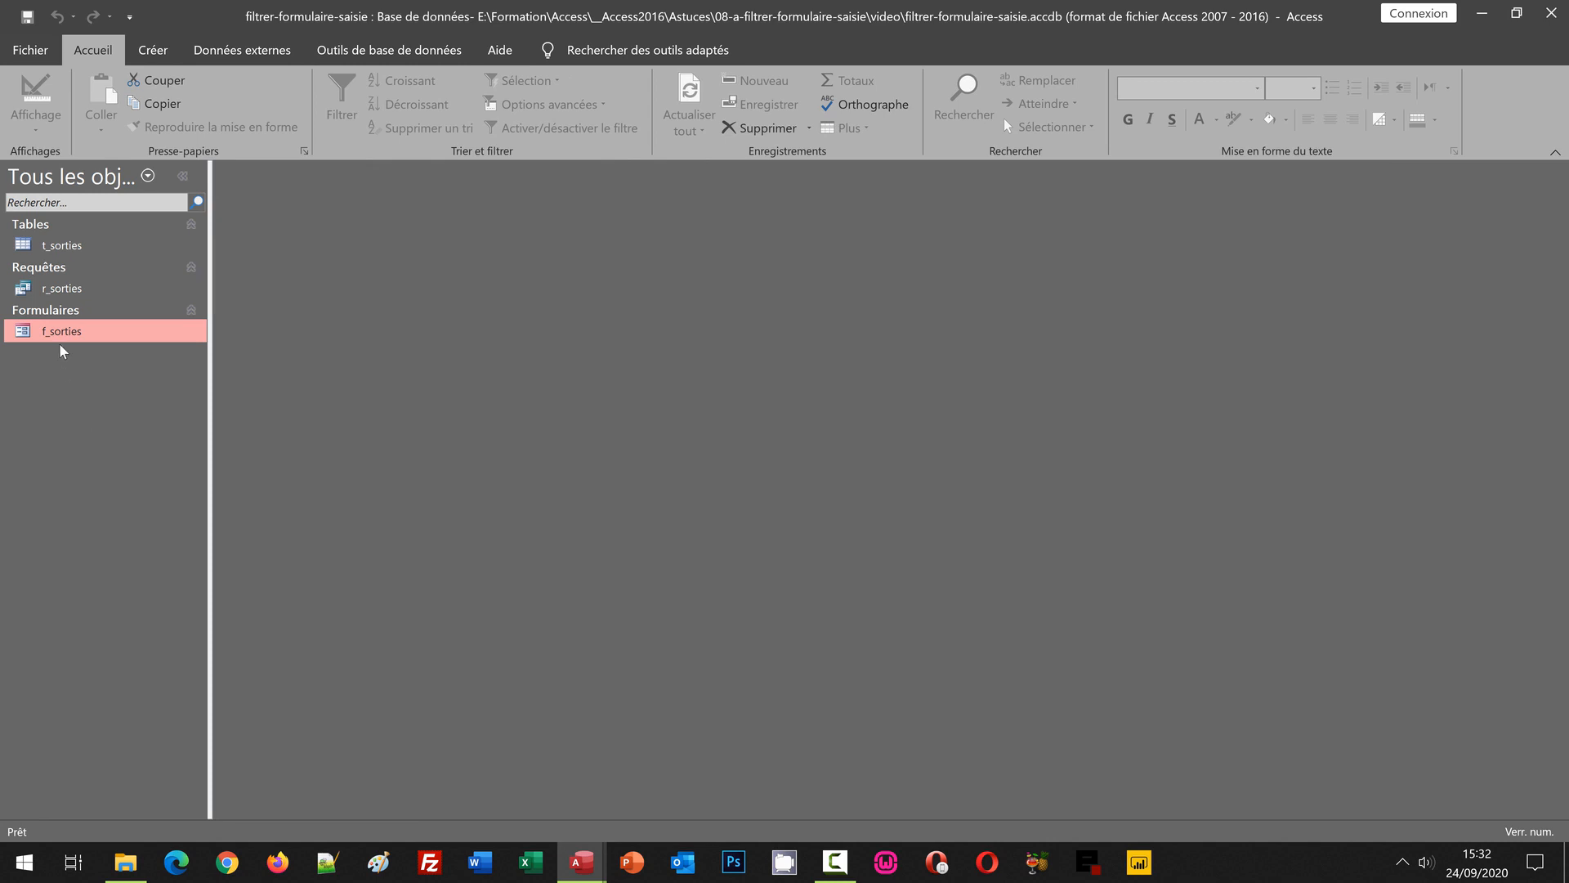
pyautogui.doubleClick(55, 332)
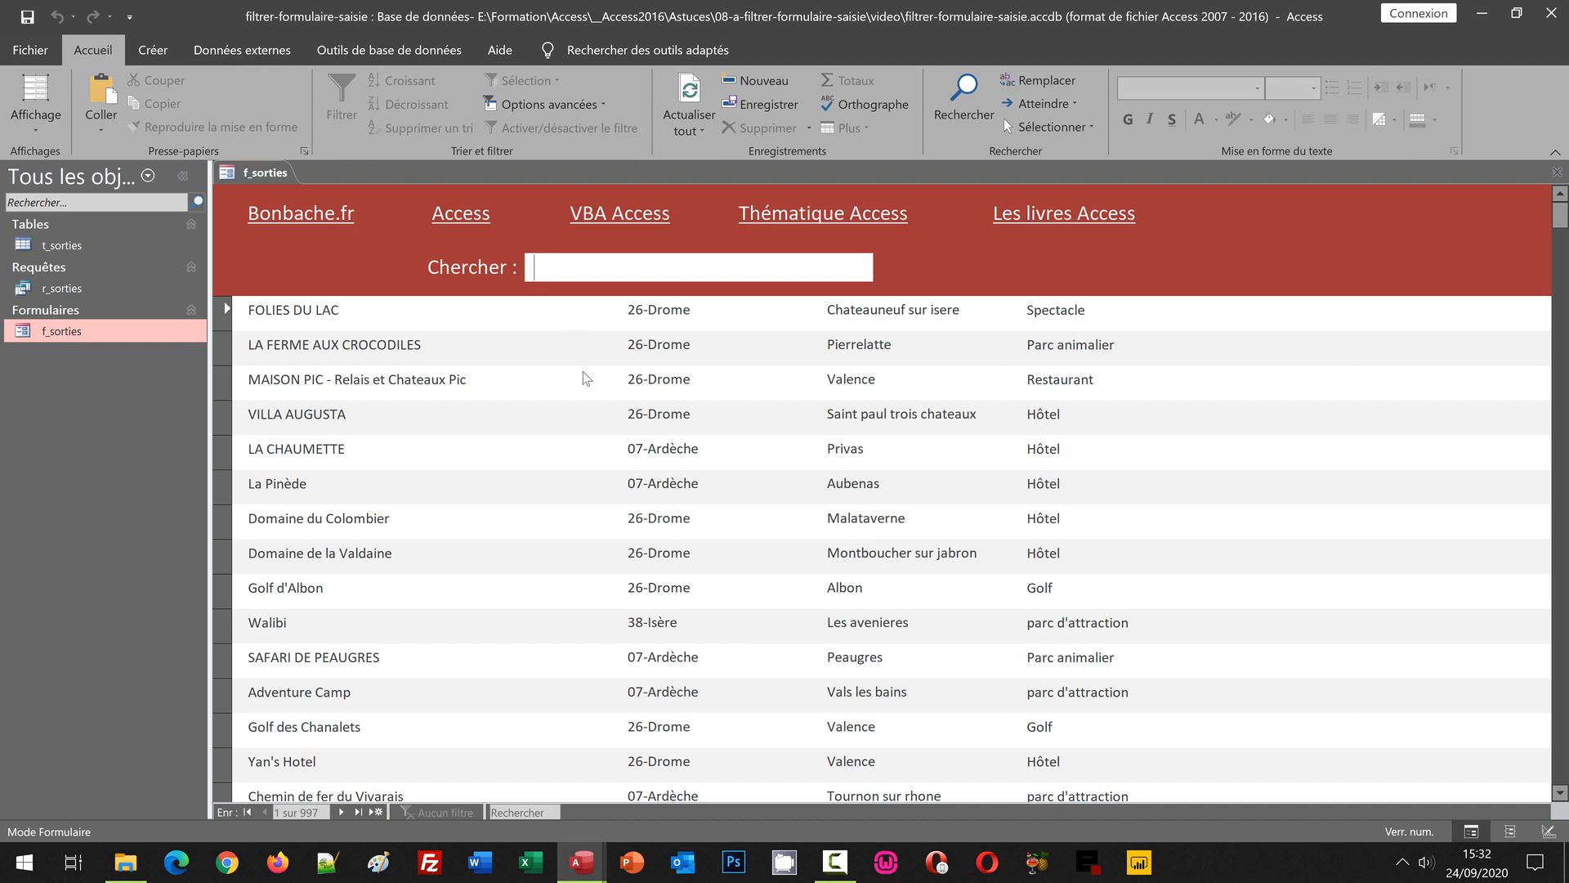
pyautogui.write('do')
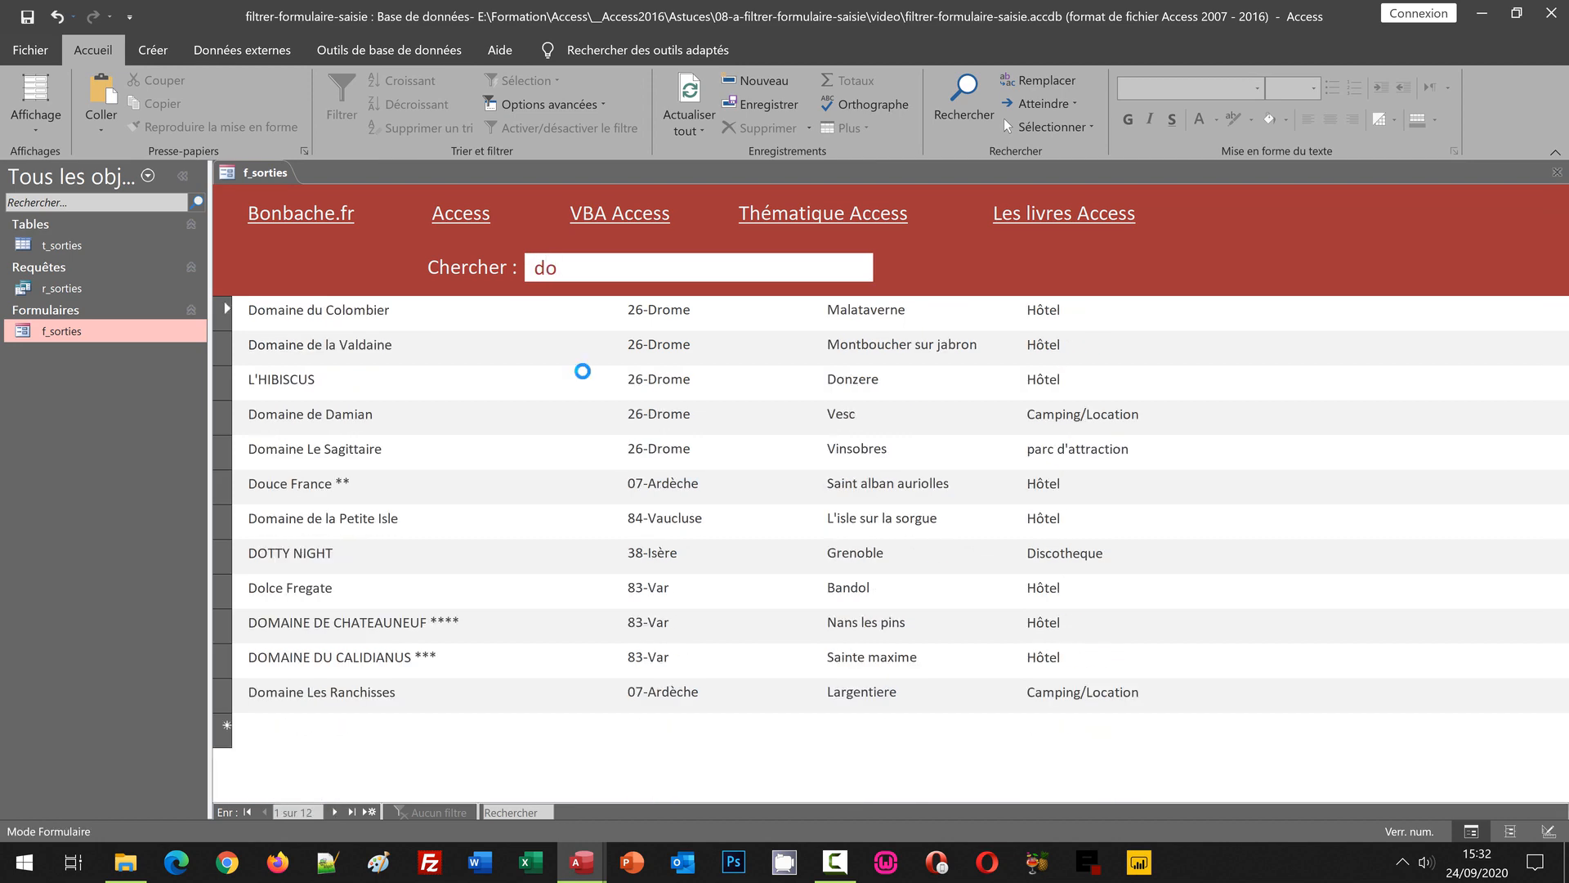
pyautogui.press('BackSpace')
pyautogui.press('BackSpace')
pyautogui.write('cres')
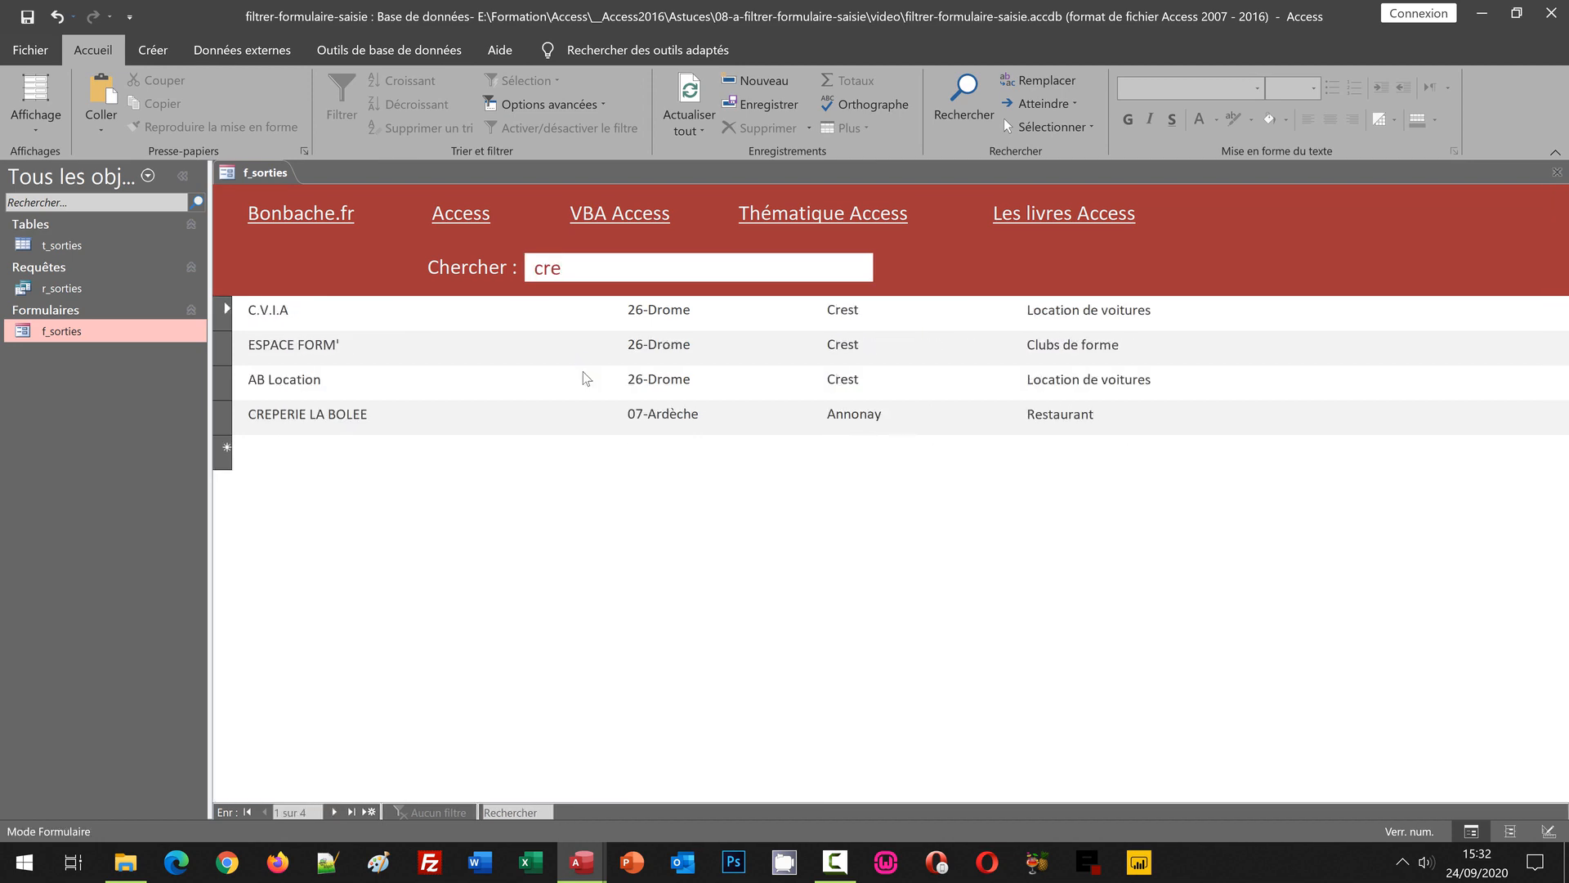